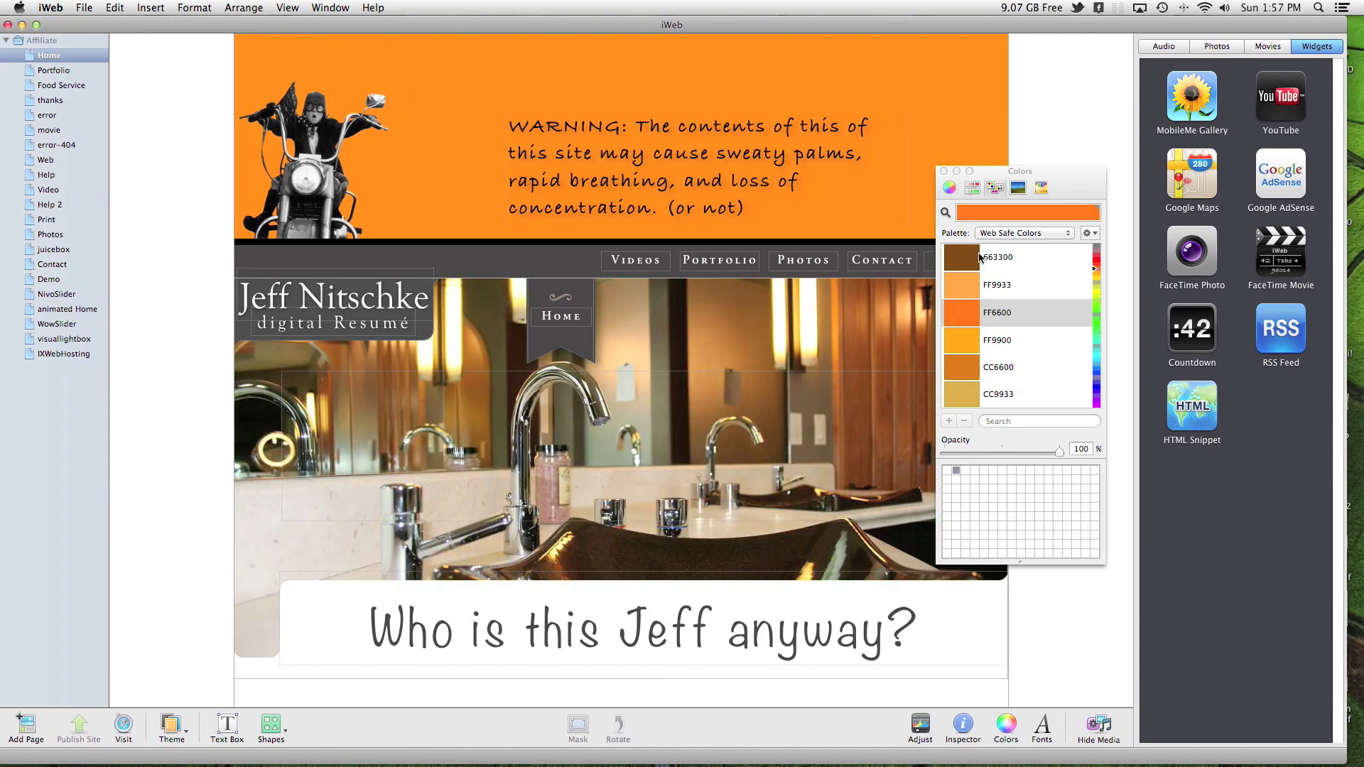
- Sample the blue sky in the lantern photo with the Colors magnifier
{"action": "left_click_drag", "start_coordinate": [1066, 180], "coordinate": [1007, 190]}
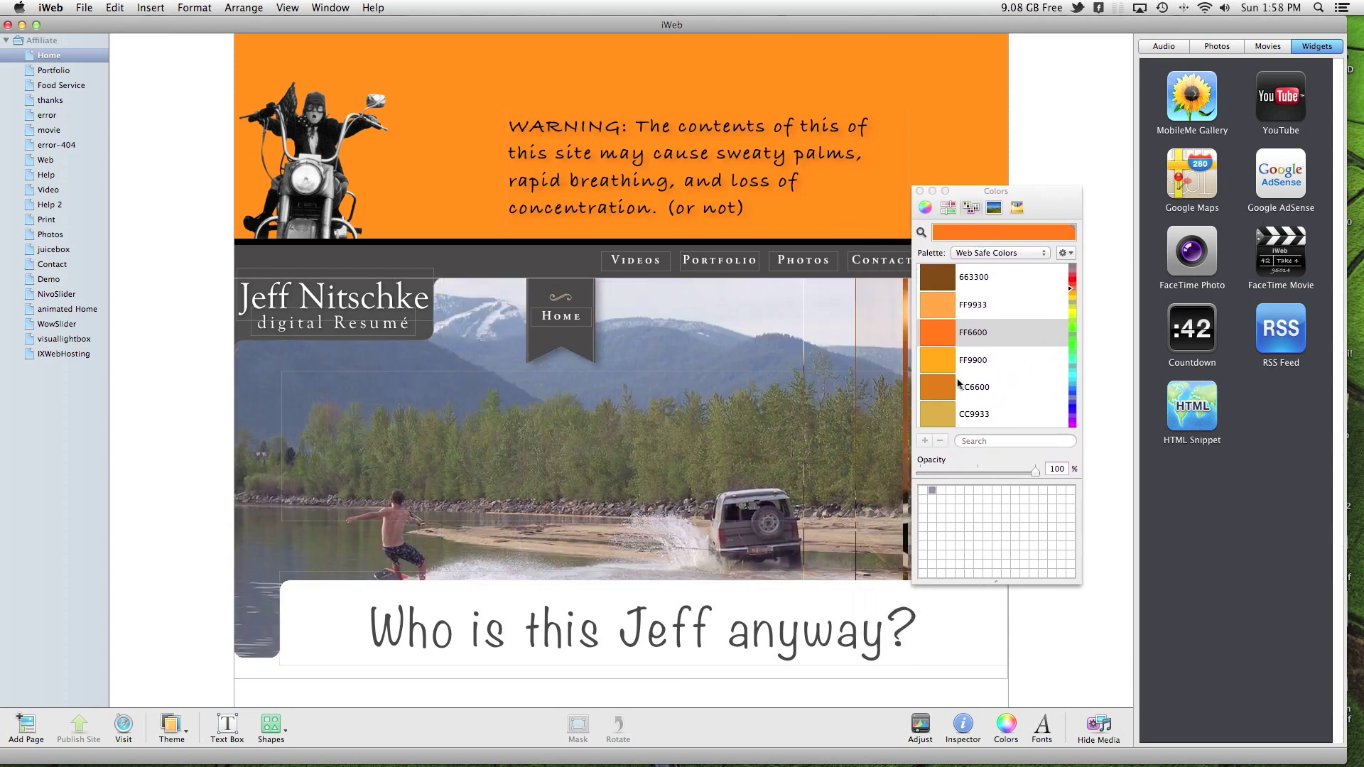
{"action": "left_click", "coordinate": [921, 232]}
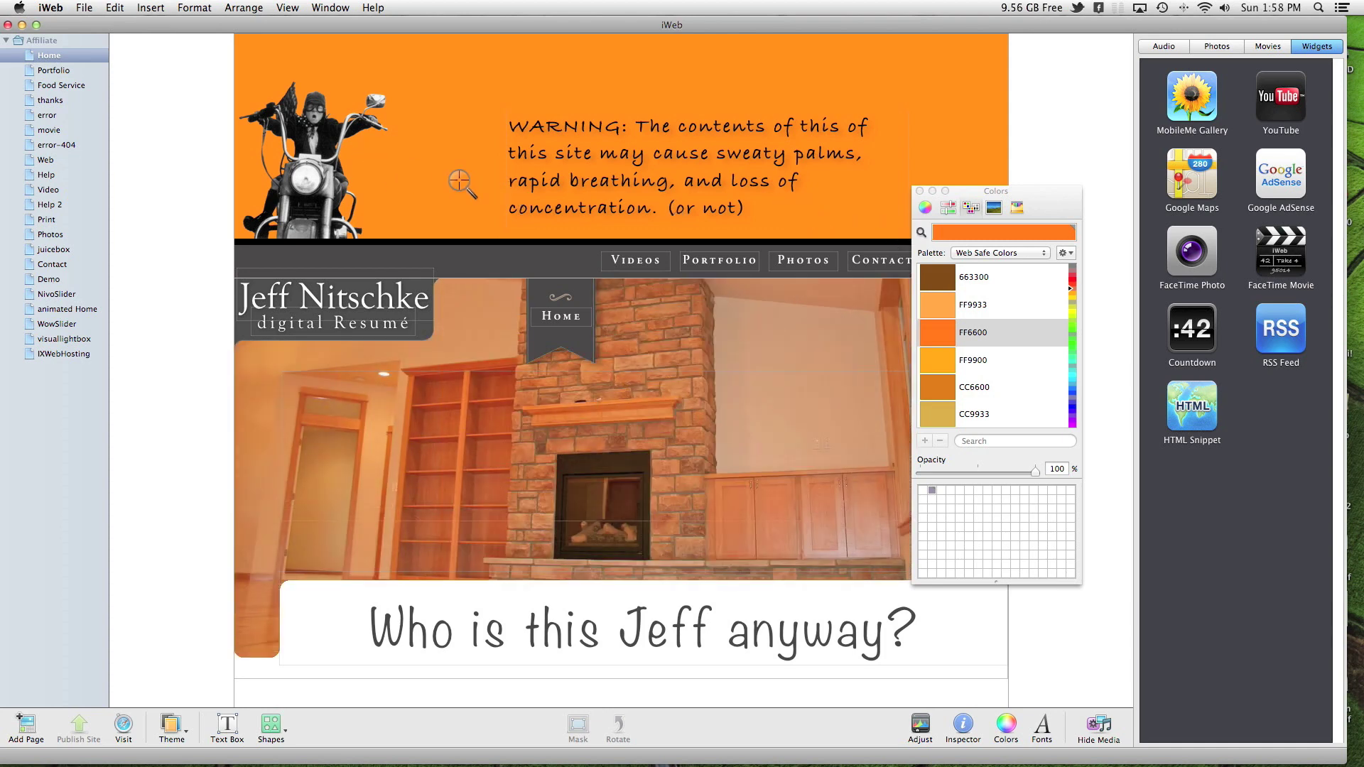
{"action": "left_click", "coordinate": [921, 233]}
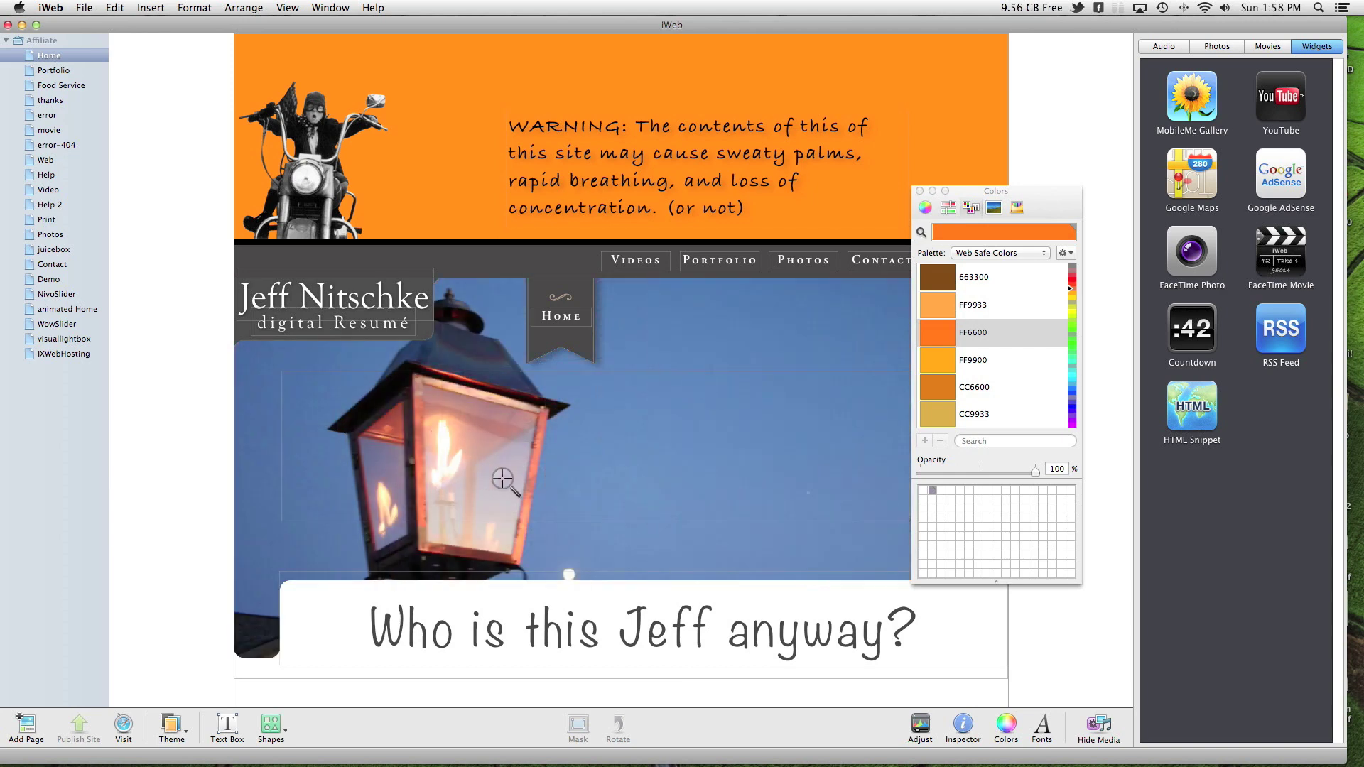
{"action": "left_click", "coordinate": [626, 461]}
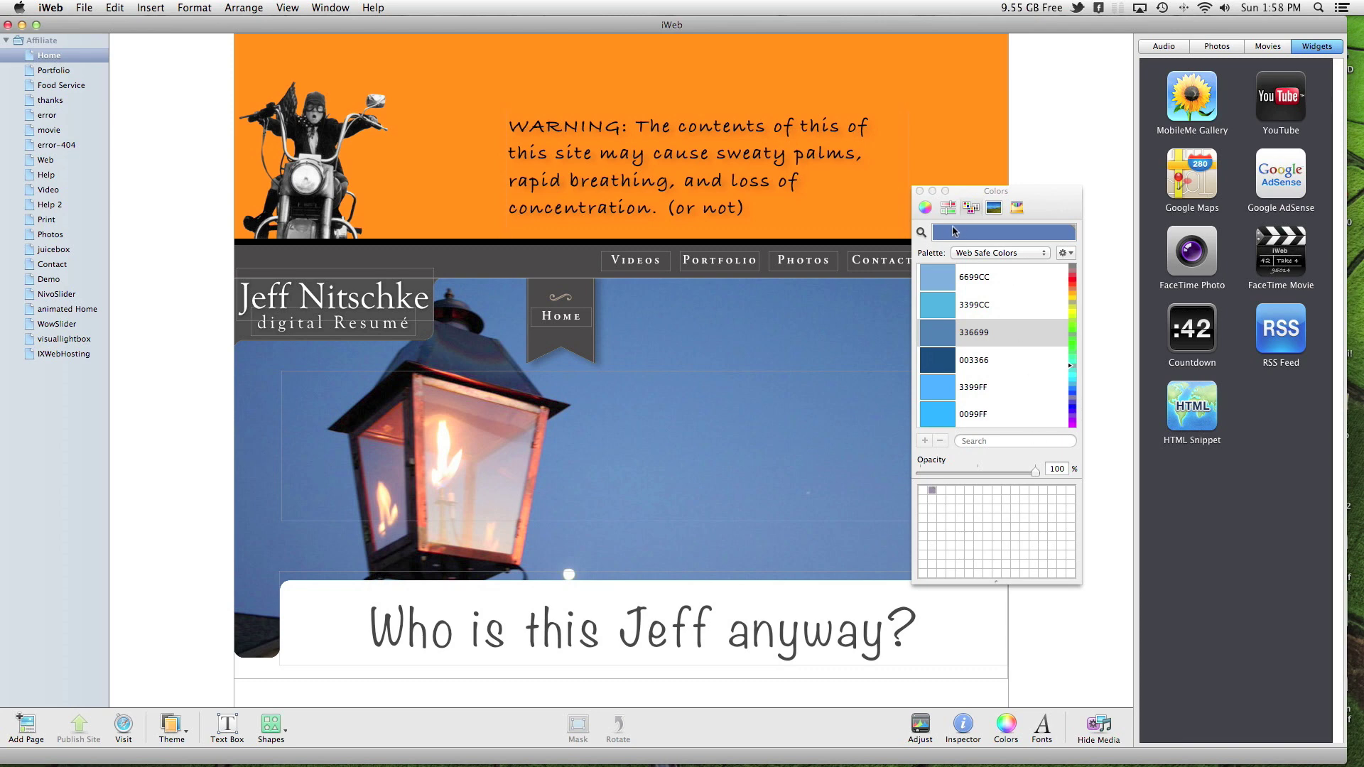
{"action": "left_click", "coordinate": [921, 232]}
- Switch the palette to Crayons, keep the blue as a swatch, and close Colors
{"action": "left_click", "coordinate": [1030, 253]}
{"action": "left_click", "coordinate": [971, 265]}
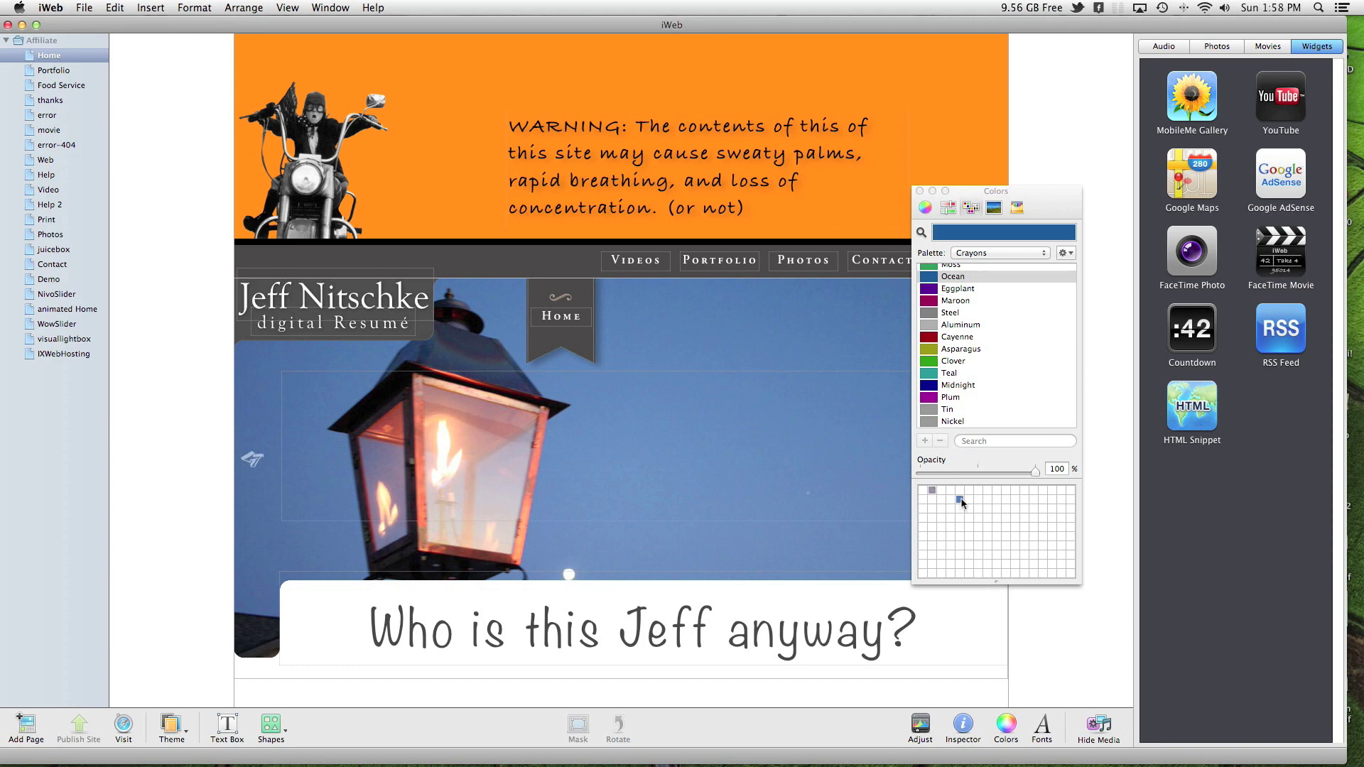
{"action": "left_click", "coordinate": [920, 192]}
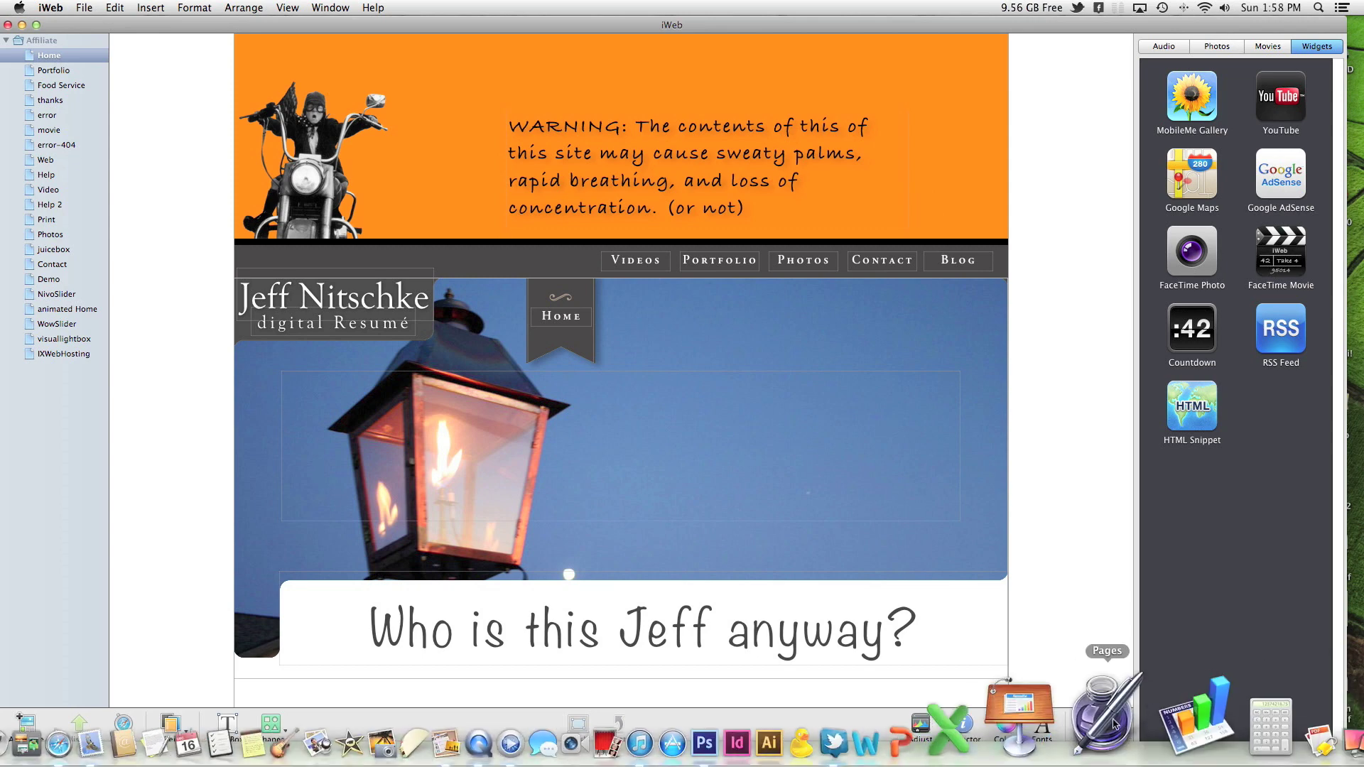
{"action": "left_click", "coordinate": [964, 724]}
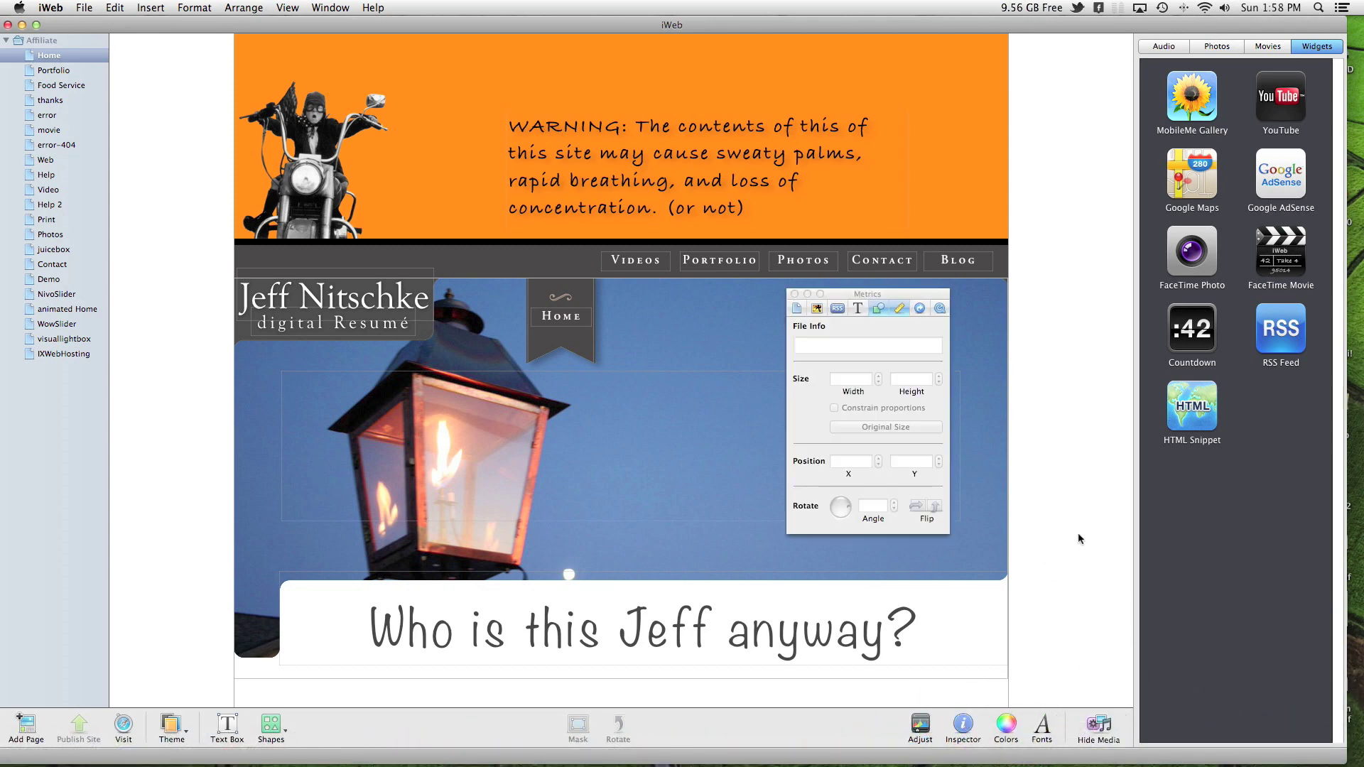
{"action": "left_click_drag", "start_coordinate": [901, 292], "coordinate": [759, 283]}
{"action": "left_click", "coordinate": [778, 301]}
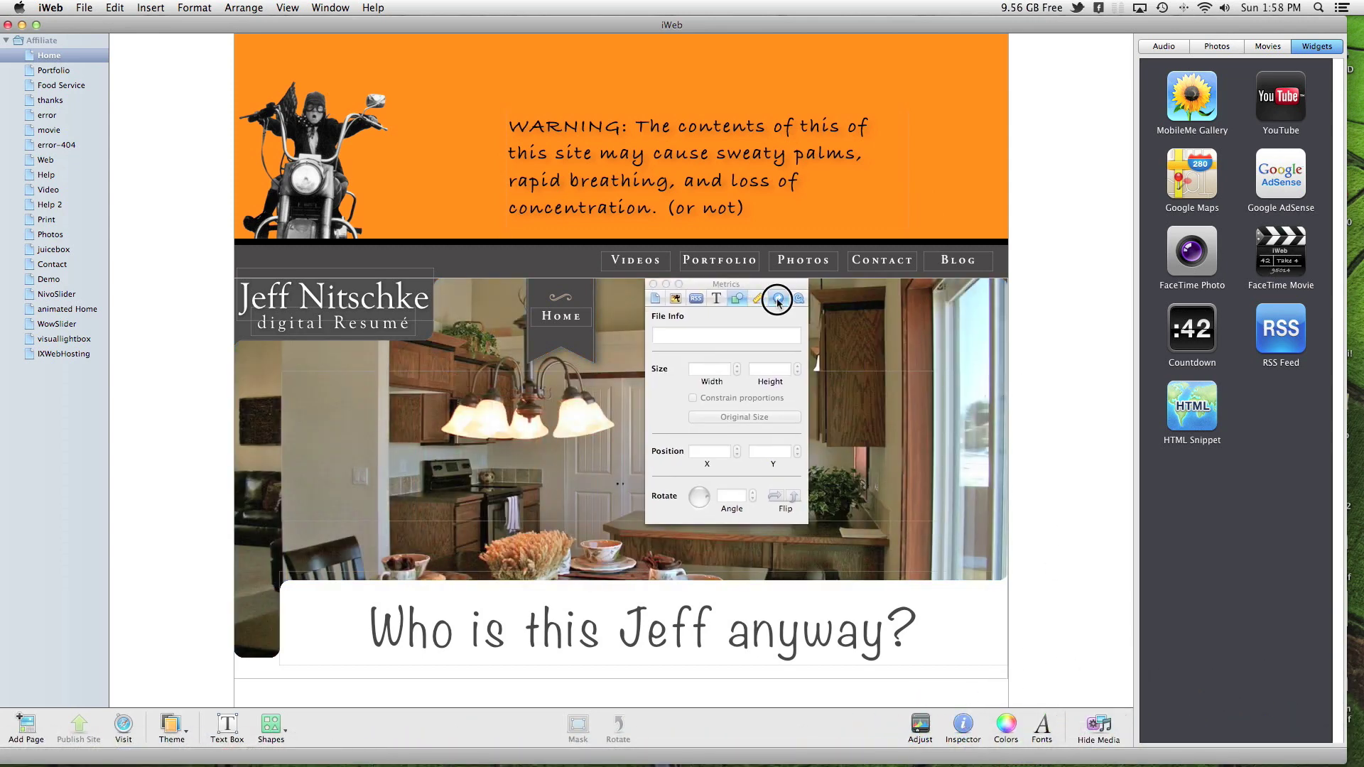
{"action": "left_click", "coordinate": [715, 299]}
{"action": "left_click", "coordinate": [676, 300]}
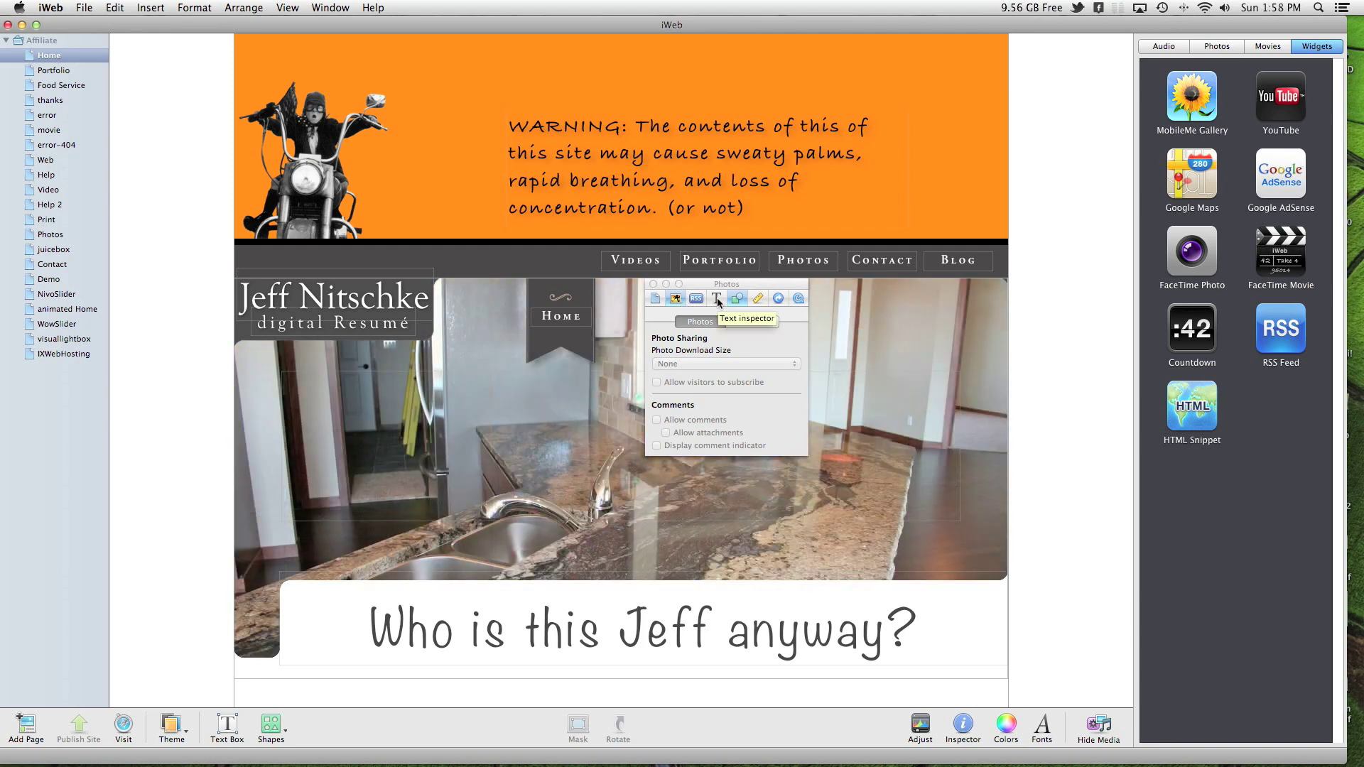
{"action": "left_click", "coordinate": [718, 299], "text": "alt"}
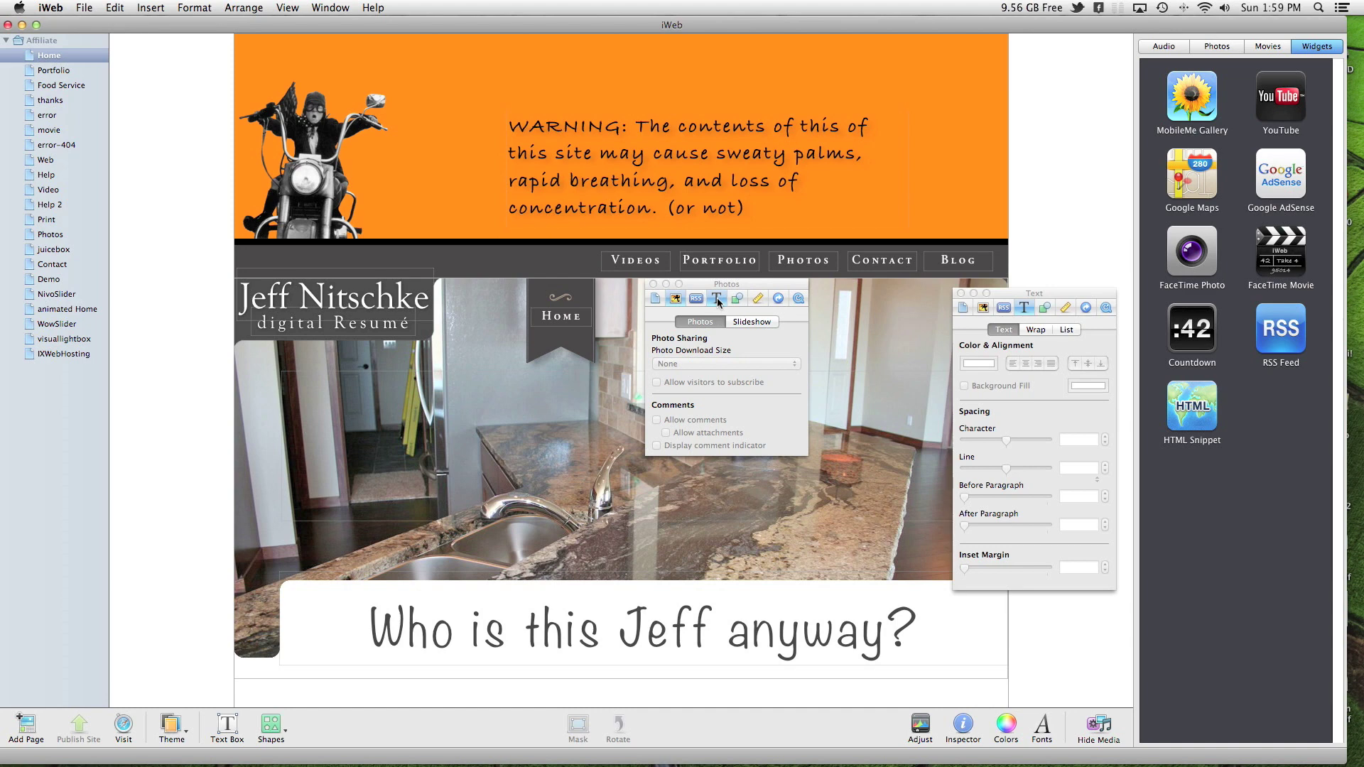
{"action": "left_click_drag", "start_coordinate": [1042, 293], "coordinate": [913, 288]}
{"action": "left_click", "coordinate": [739, 283]}
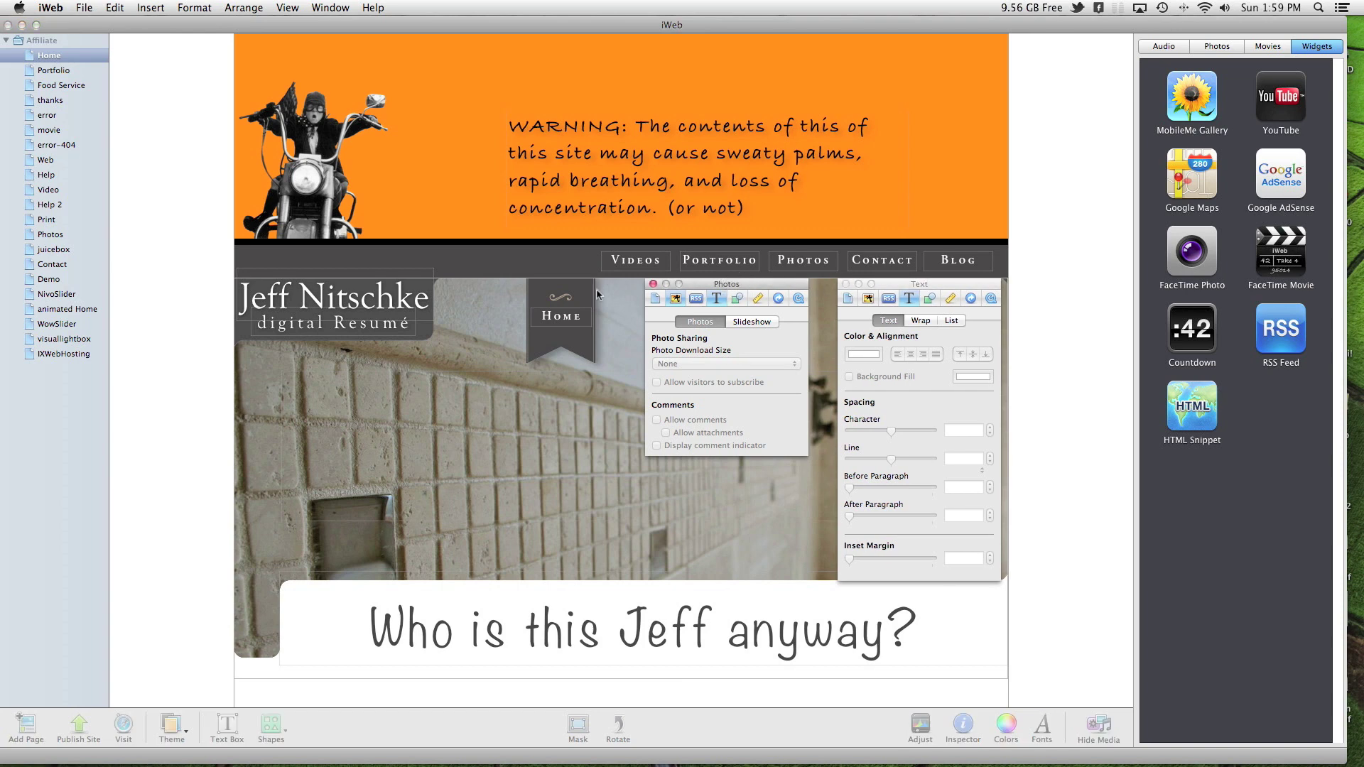
{"action": "left_click", "coordinate": [654, 284]}
{"action": "left_click", "coordinate": [845, 284]}
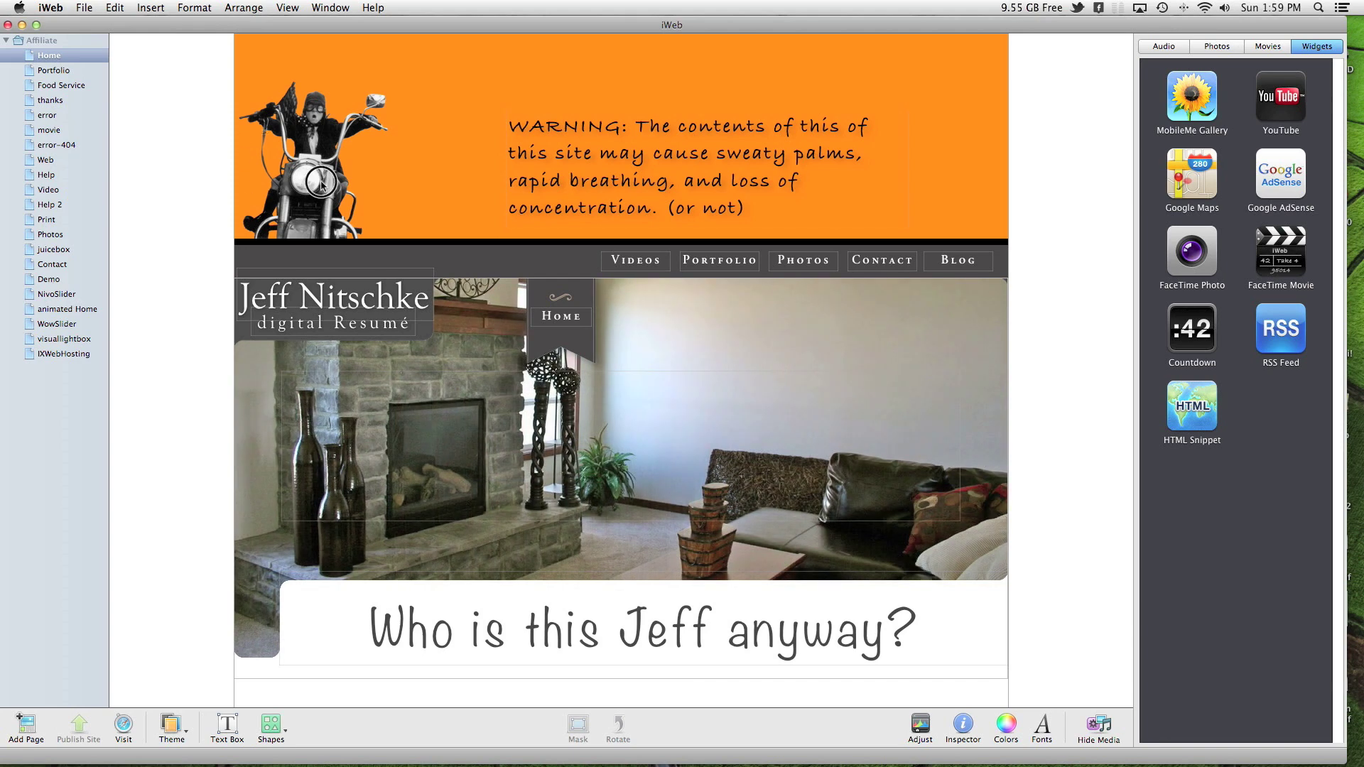
- Copy the motorcycle image across the orange header, aligning the fourth copy with the blue guides
{"action": "left_click", "coordinate": [327, 183]}
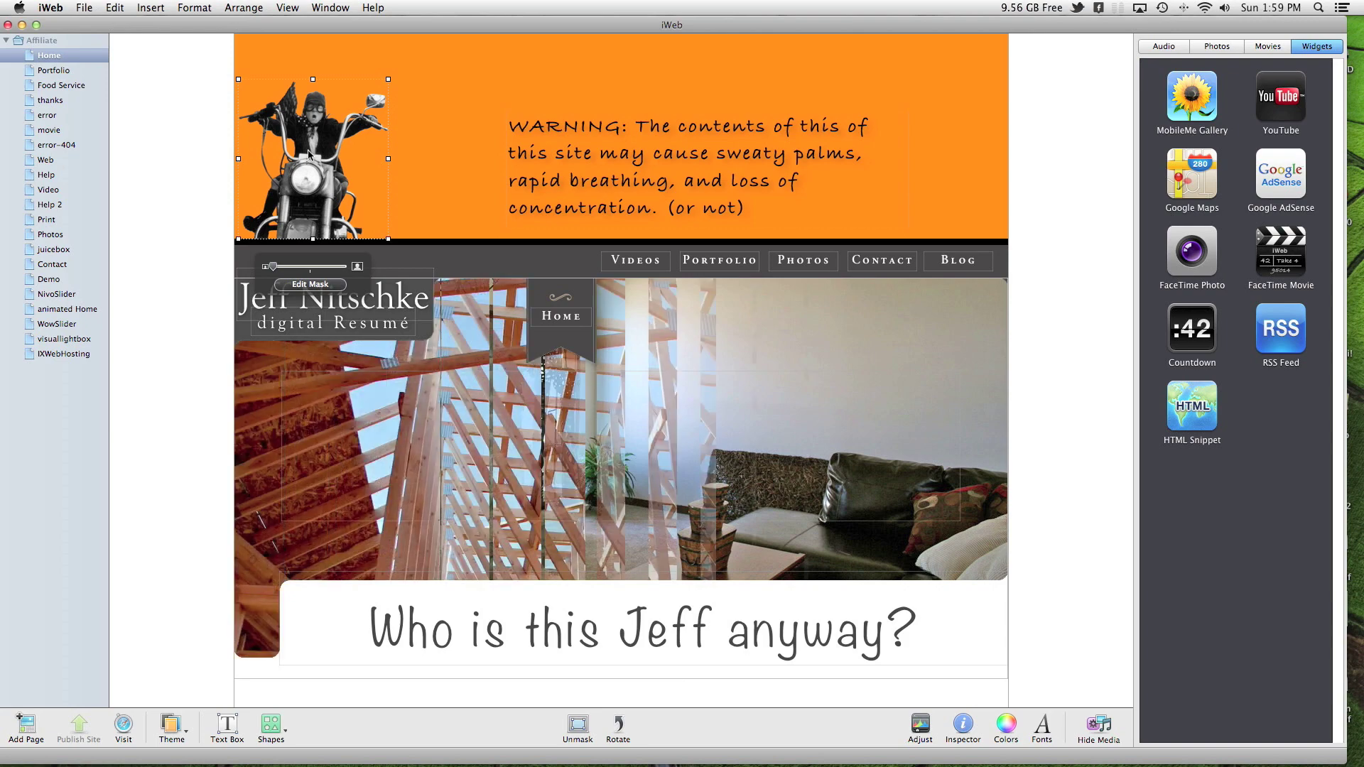
{"action": "left_click_drag", "start_coordinate": [309, 153], "coordinate": [480, 157]}
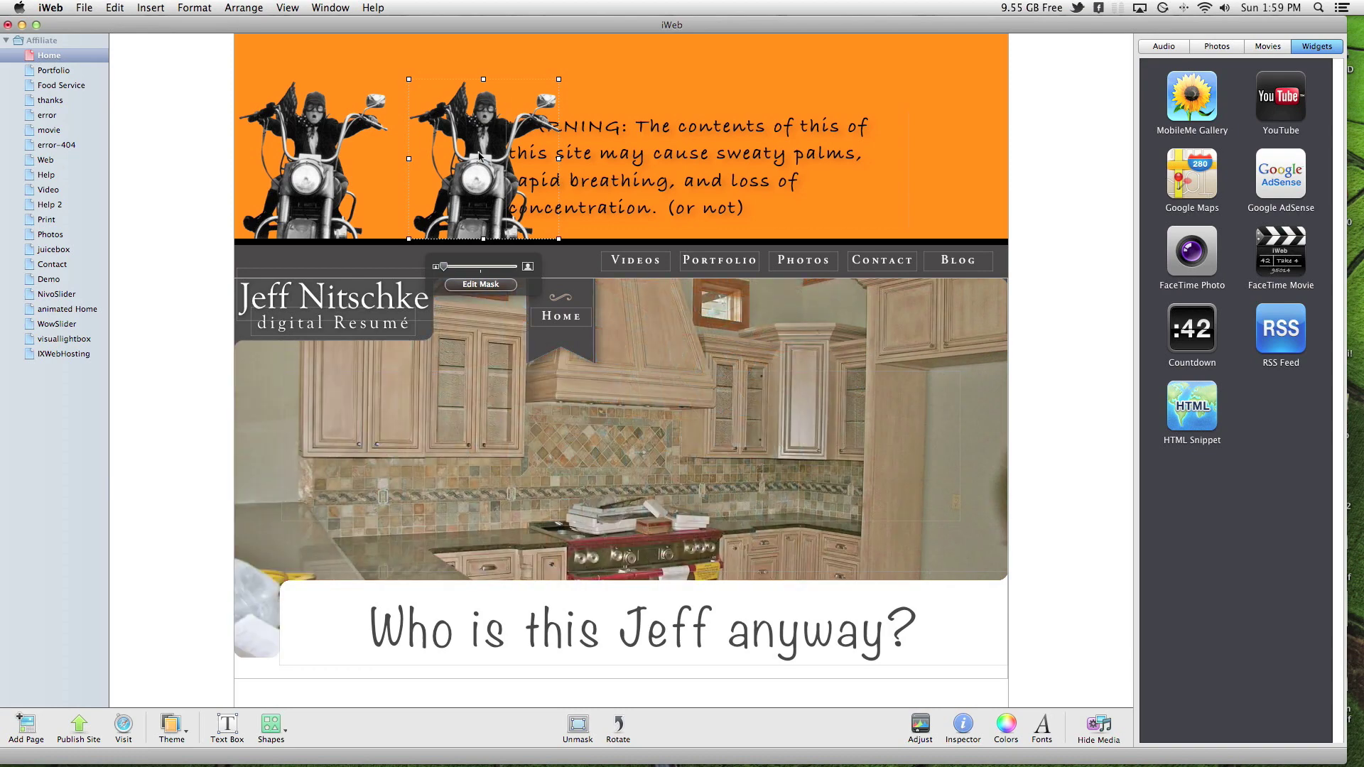
{"action": "key", "text": "Delete"}
{"action": "left_click", "coordinate": [309, 166]}
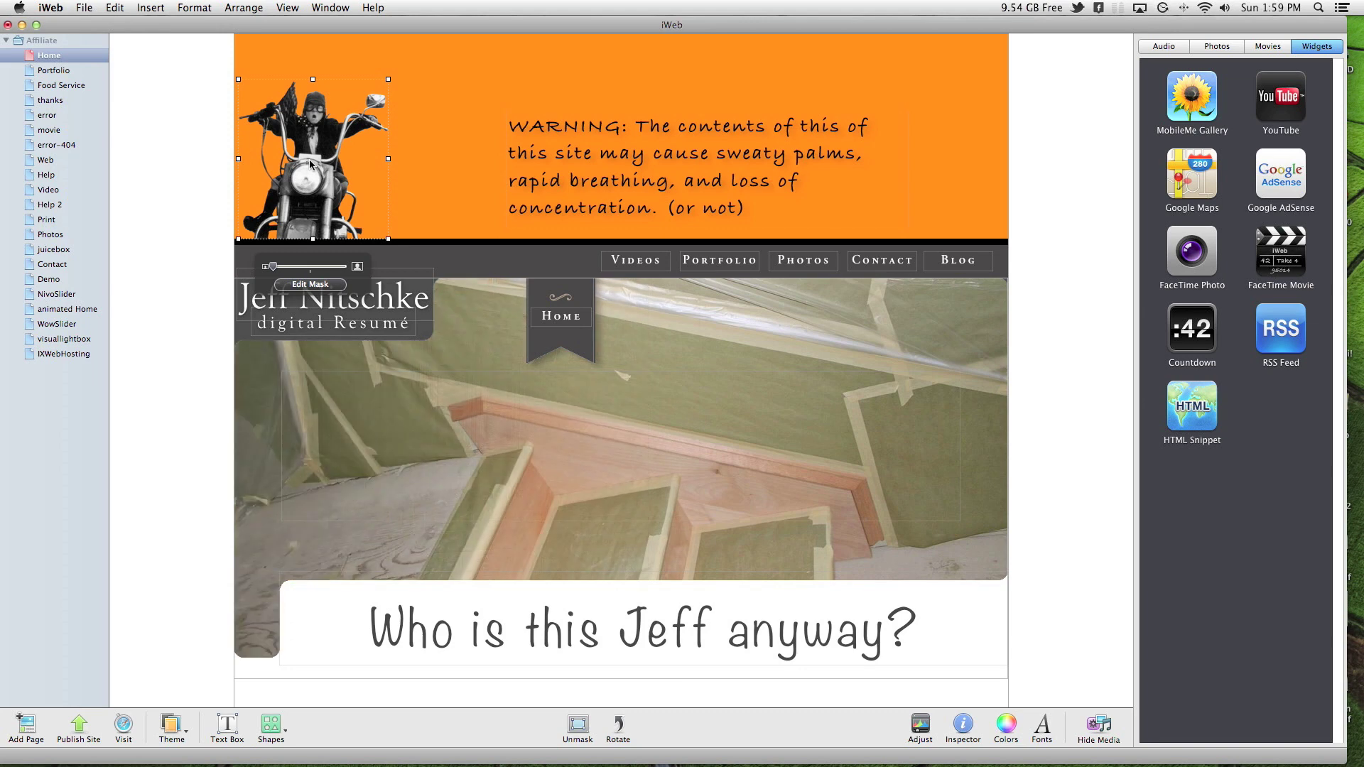
{"action": "left_click_drag", "start_coordinate": [309, 163], "coordinate": [954, 195]}
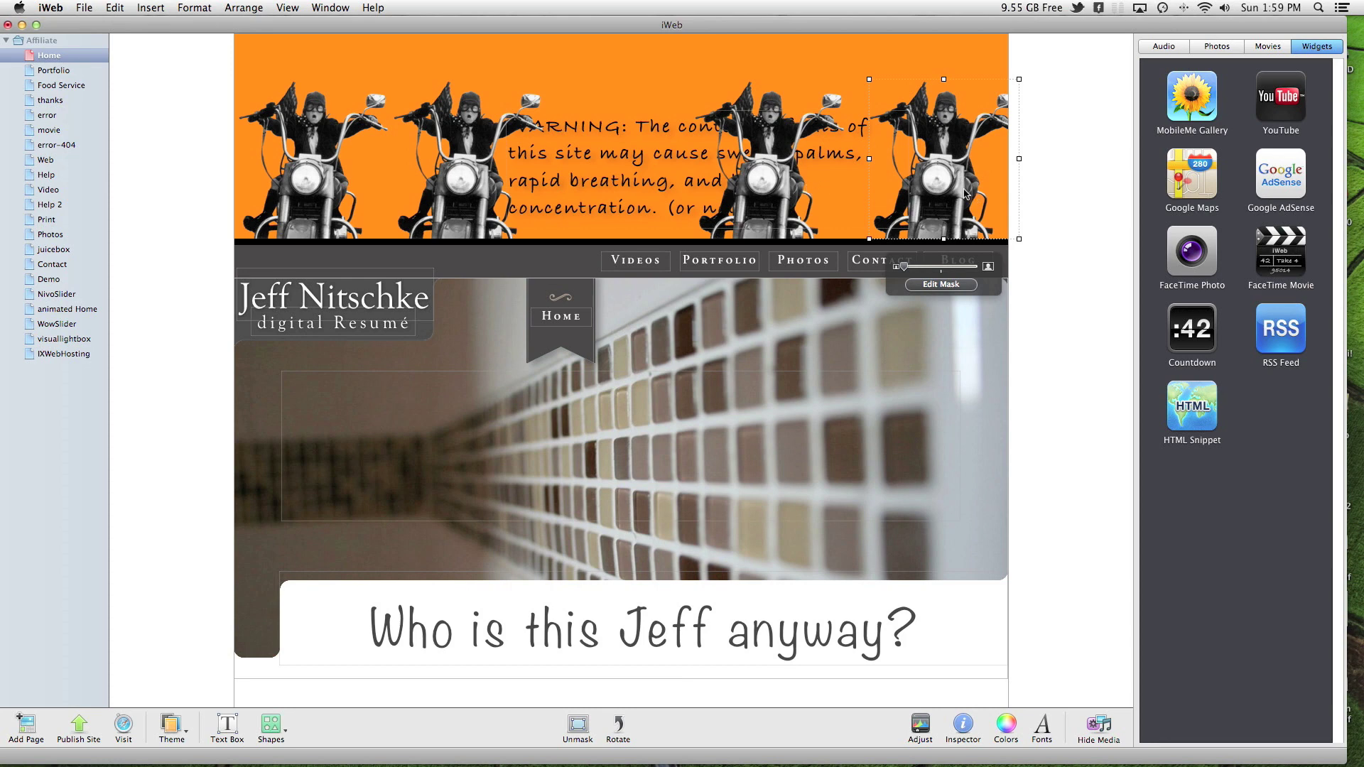
{"action": "left_click_drag", "start_coordinate": [965, 194], "coordinate": [949, 190]}
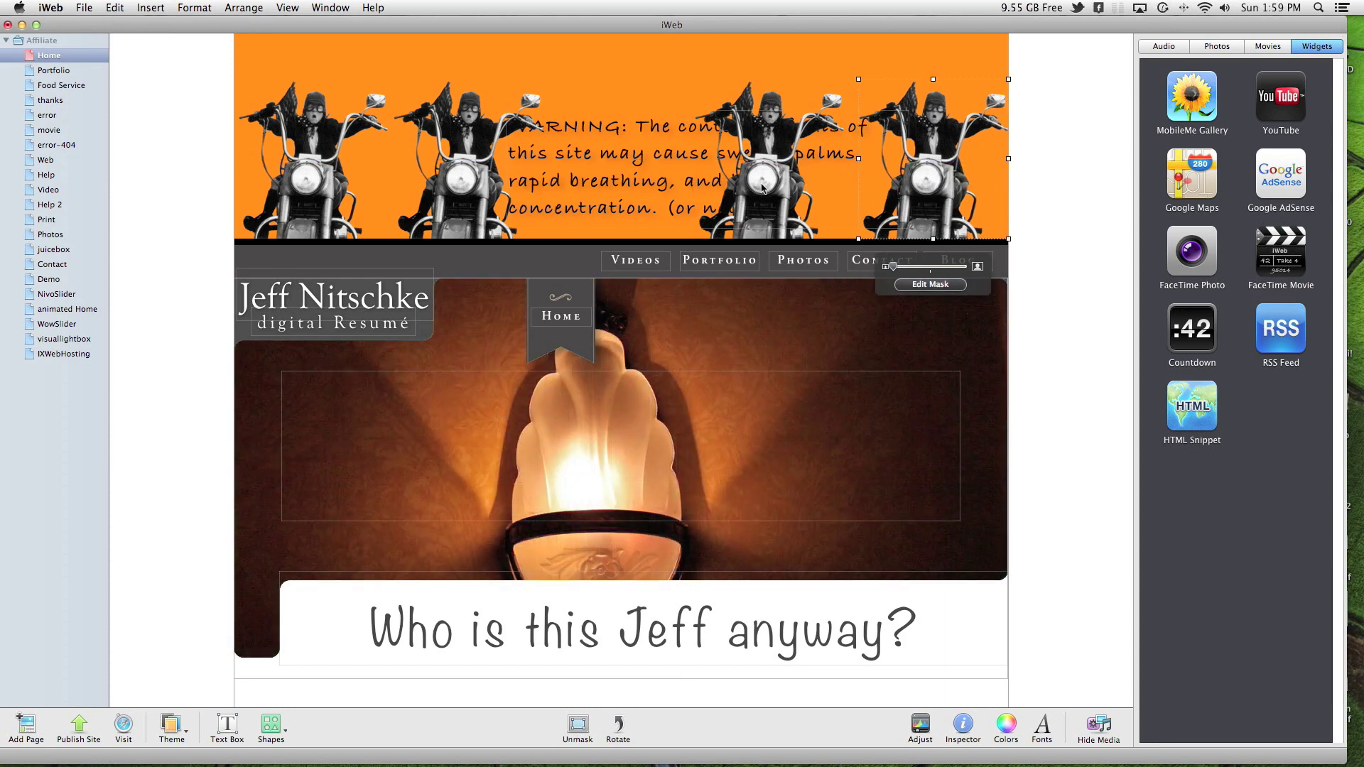
{"action": "left_click", "coordinate": [762, 188], "text": "shift"}
- Select all four motorcycles and distribute them horizontally with Arrange > Distribute Objects
{"action": "left_click", "coordinate": [465, 188], "text": "shift"}
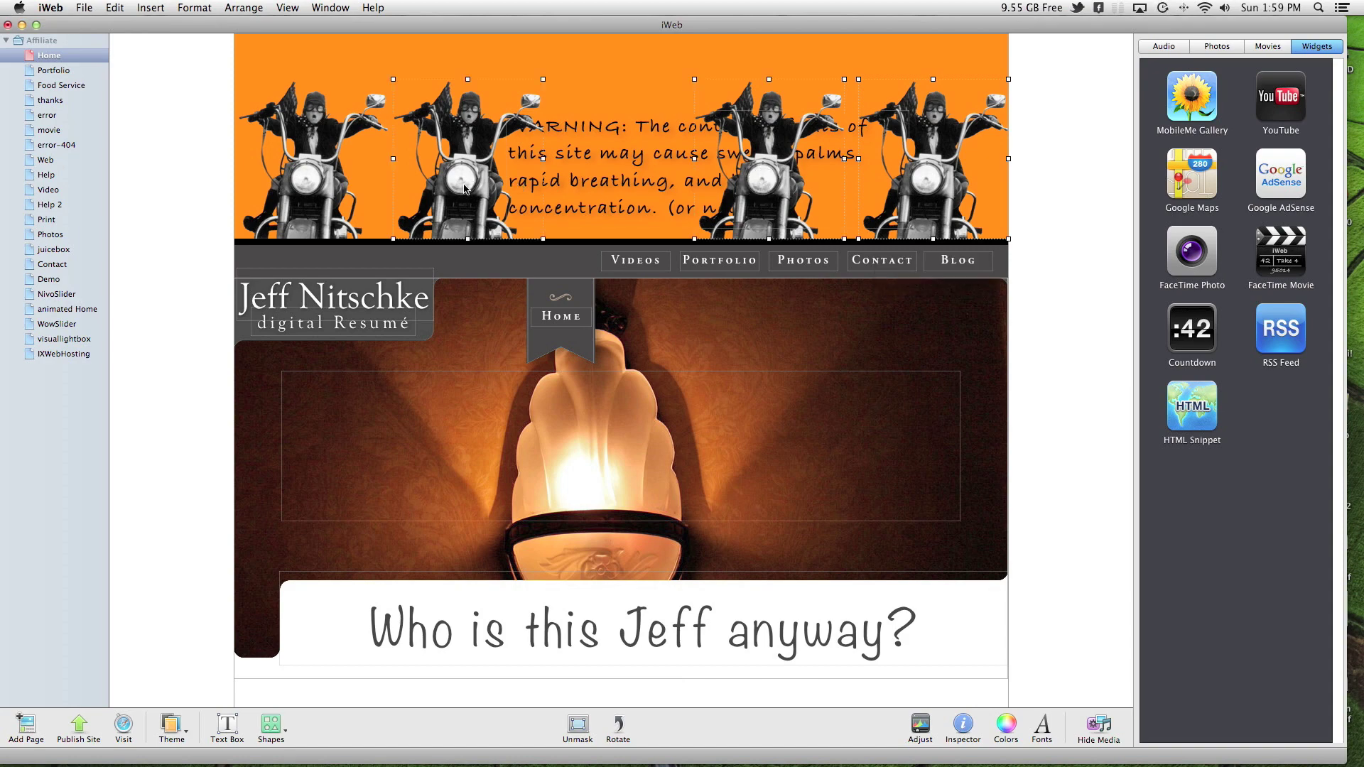
{"action": "left_click", "coordinate": [304, 181], "text": "shift"}
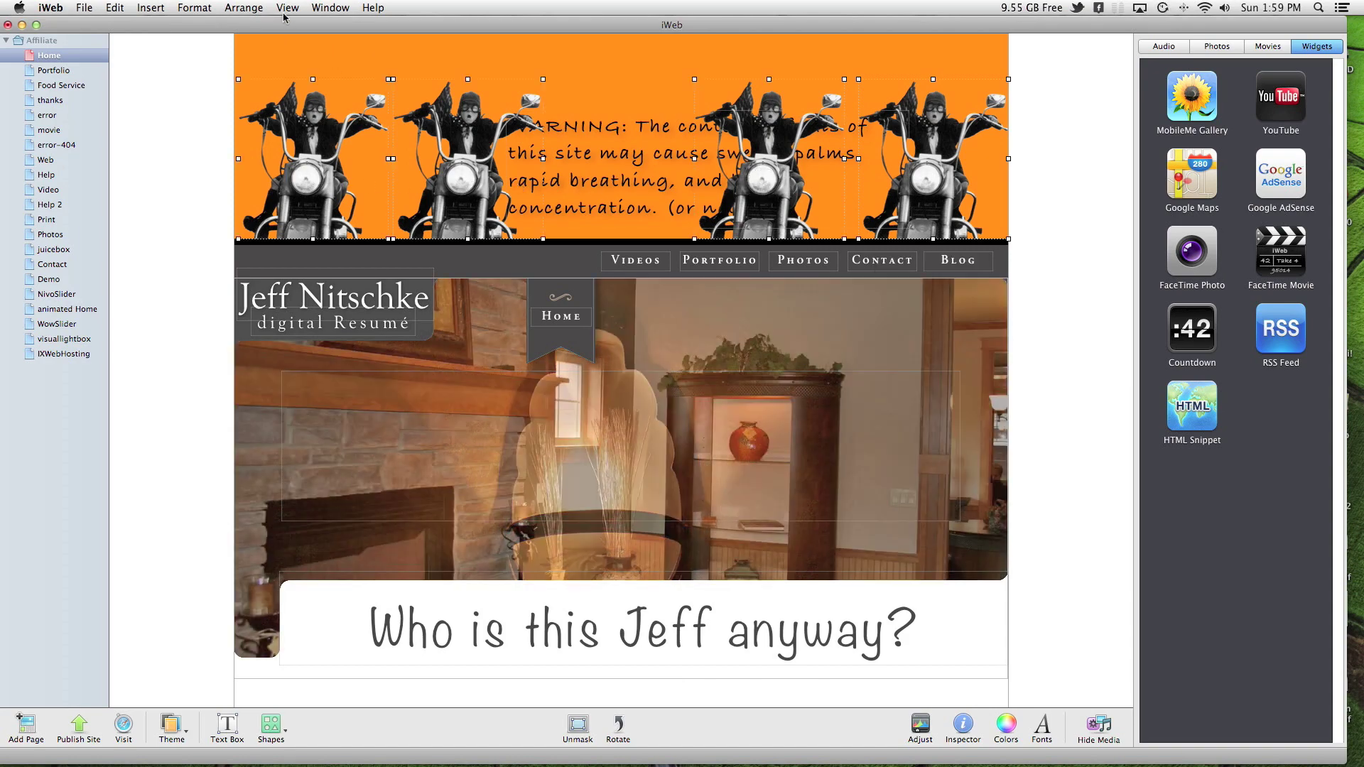
{"action": "left_click", "coordinate": [241, 8]}
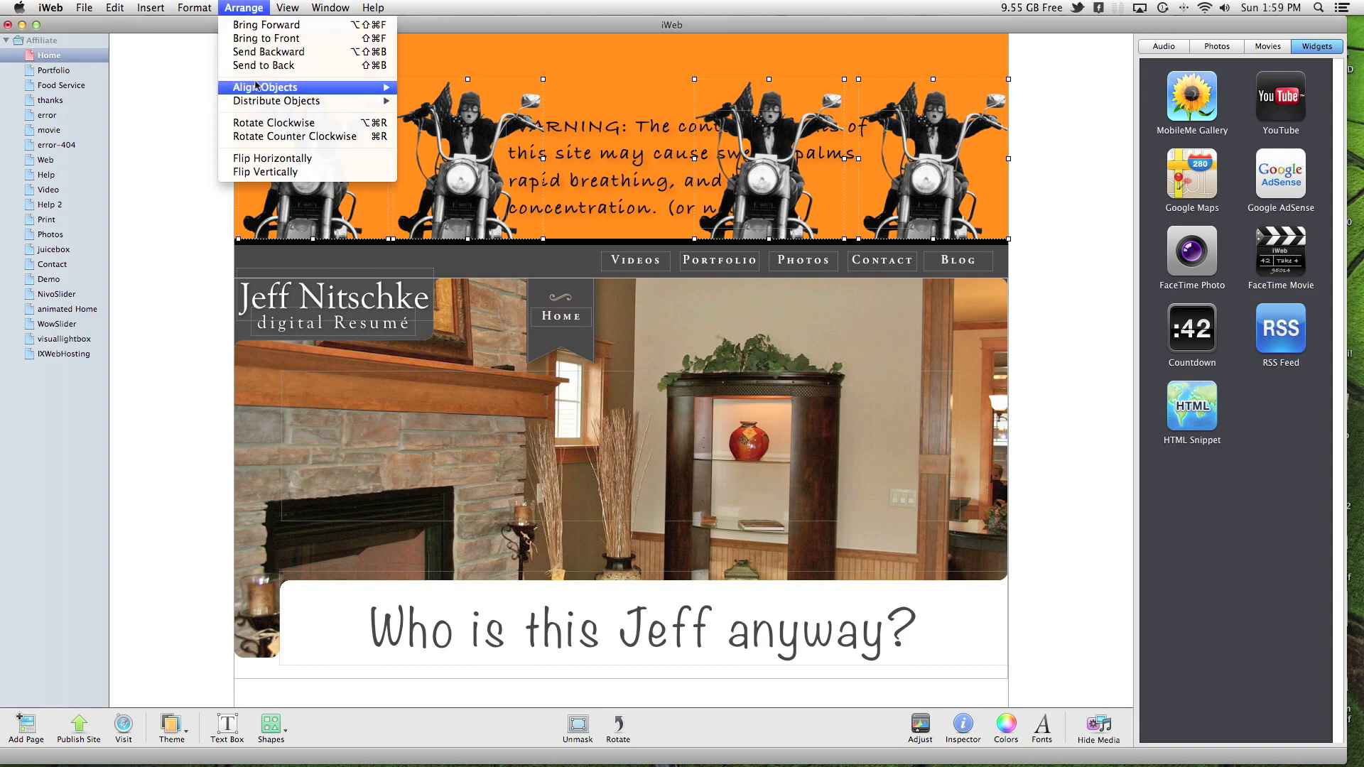
{"action": "mouse_move", "coordinate": [257, 104]}
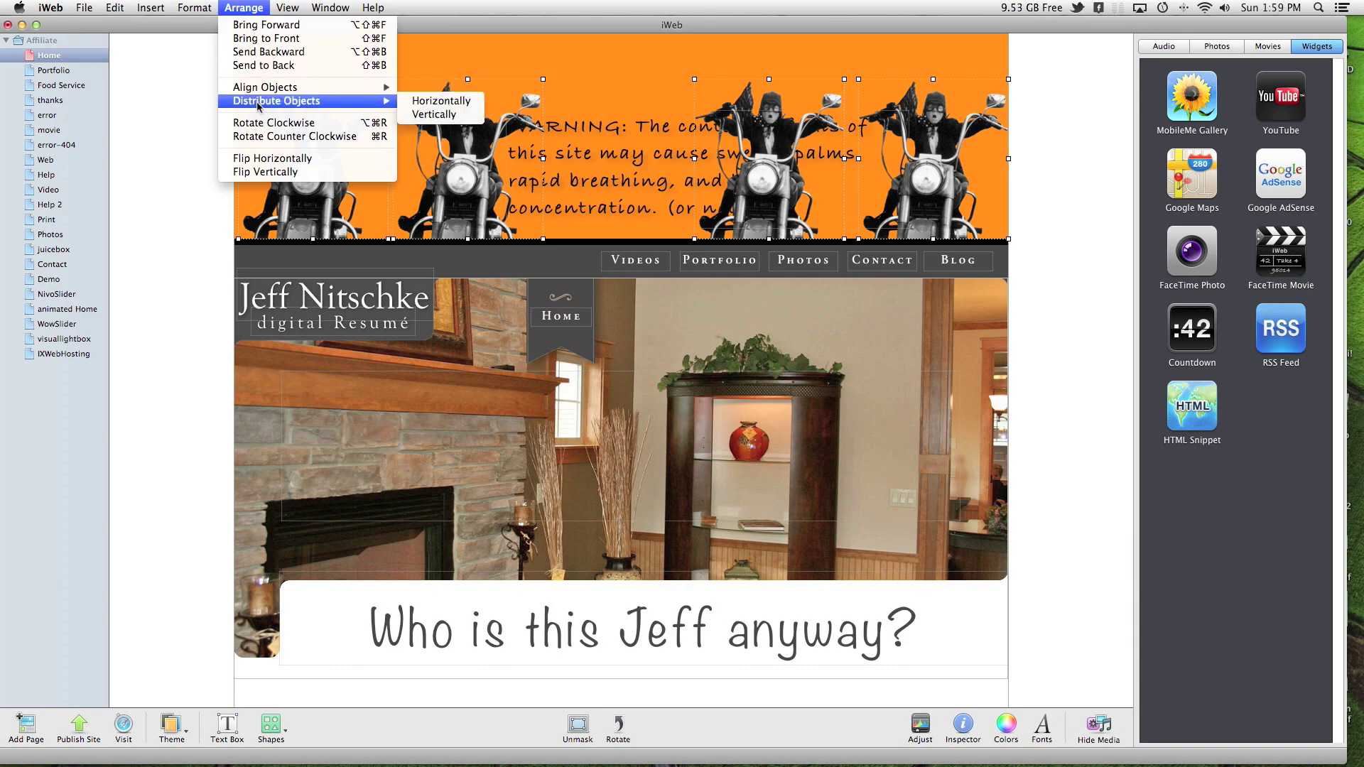
{"action": "left_click", "coordinate": [422, 106]}
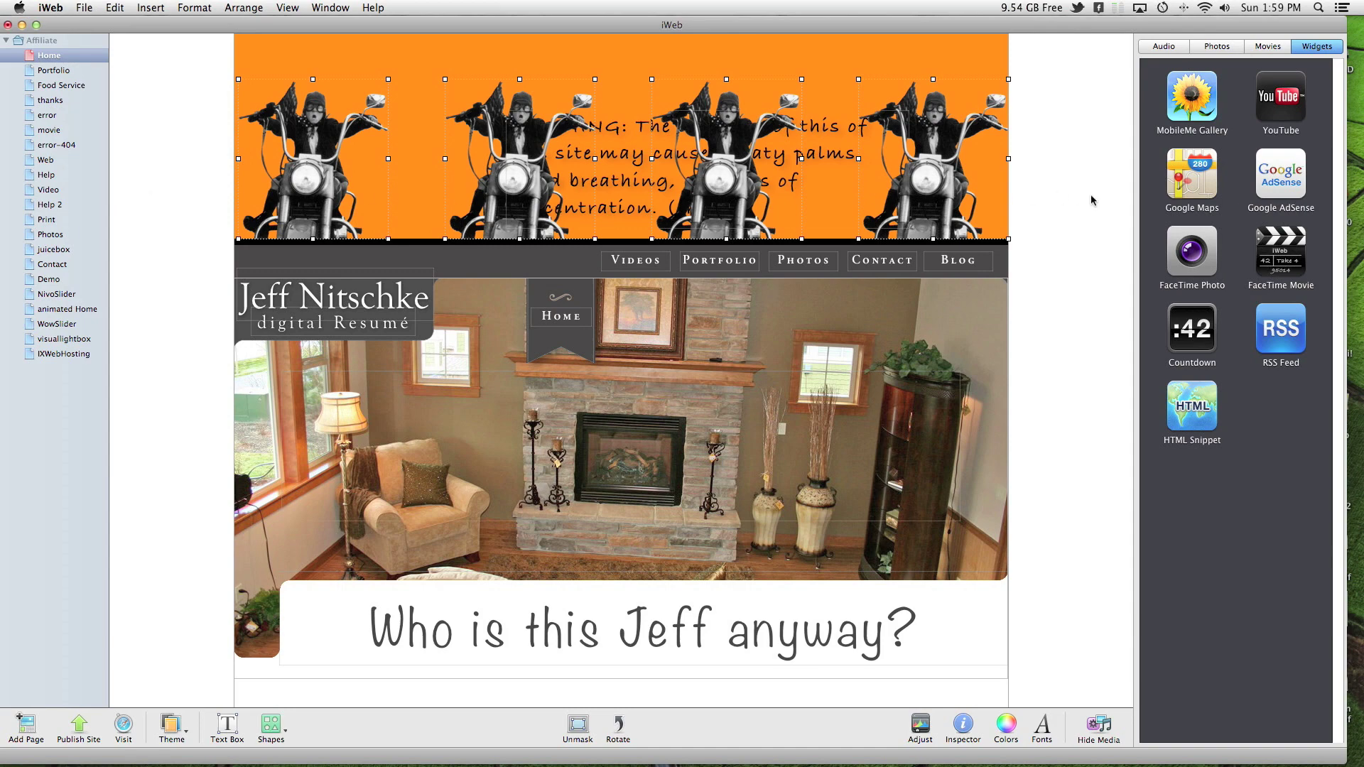
- Nudge the first motorcycle to the left edge, then redistribute all four horizontally
{"action": "left_click", "coordinate": [287, 172]}
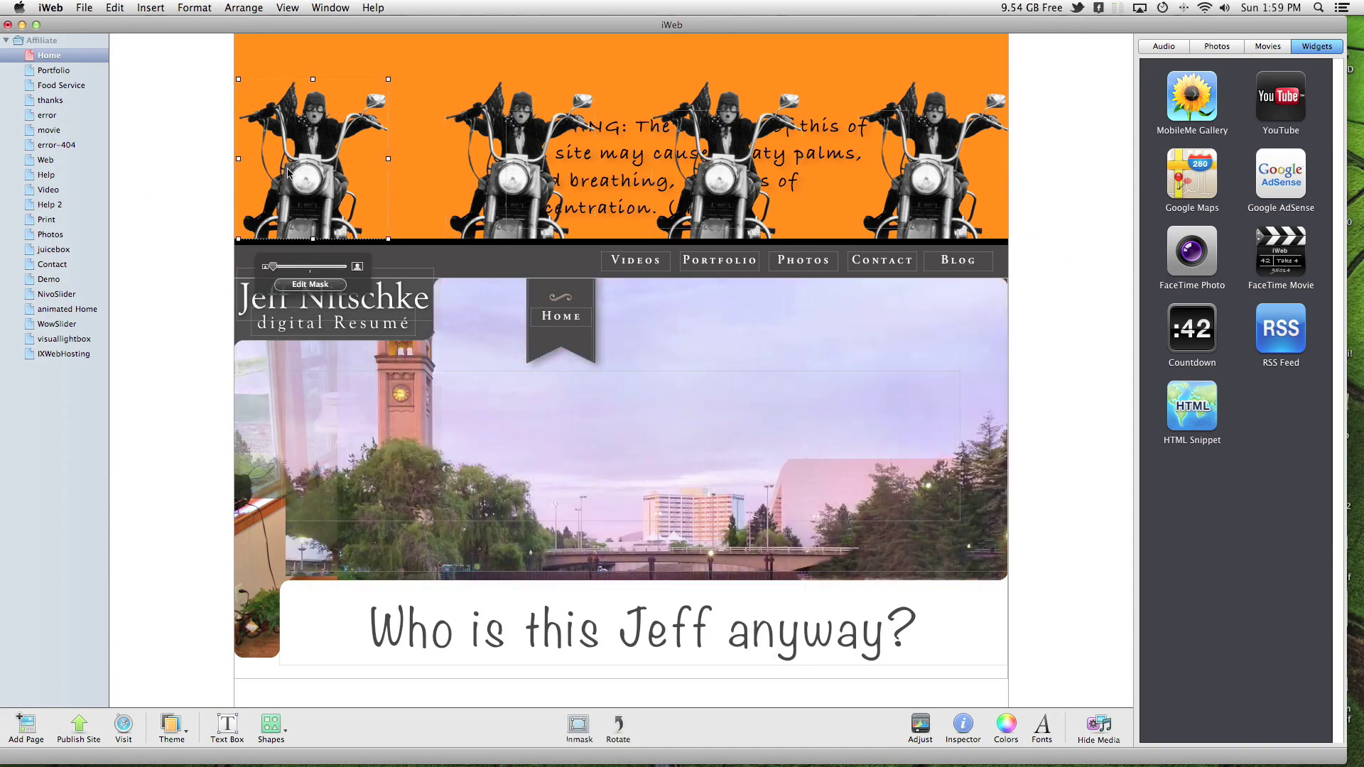
{"action": "left_click_drag", "start_coordinate": [301, 178], "coordinate": [296, 175]}
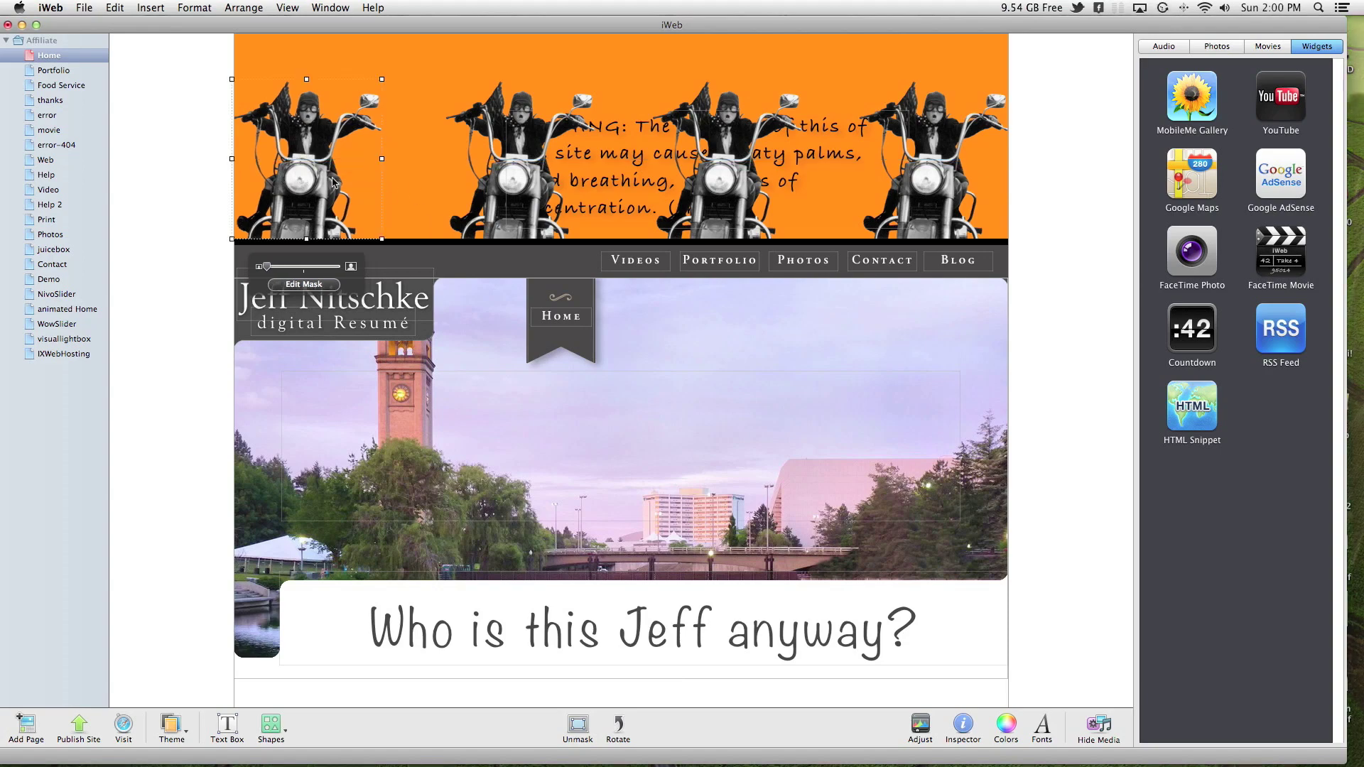
{"action": "key", "text": "Right"}
{"action": "key", "text": "Right"}
{"action": "key", "text": "Right"}
{"action": "key", "text": "Right"}
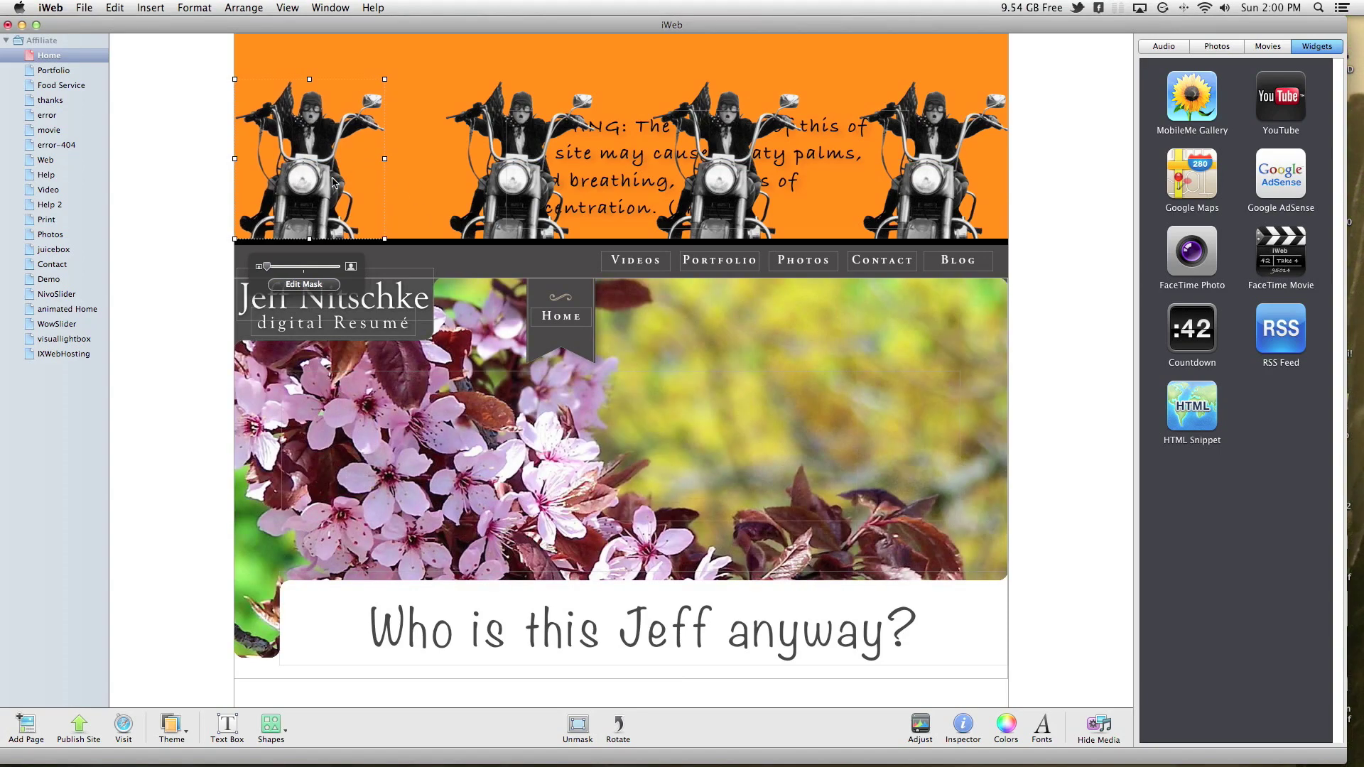
{"action": "left_click", "coordinate": [526, 185], "text": "shift"}
{"action": "left_click", "coordinate": [731, 187], "text": "shift"}
{"action": "left_click", "coordinate": [937, 189], "text": "shift"}
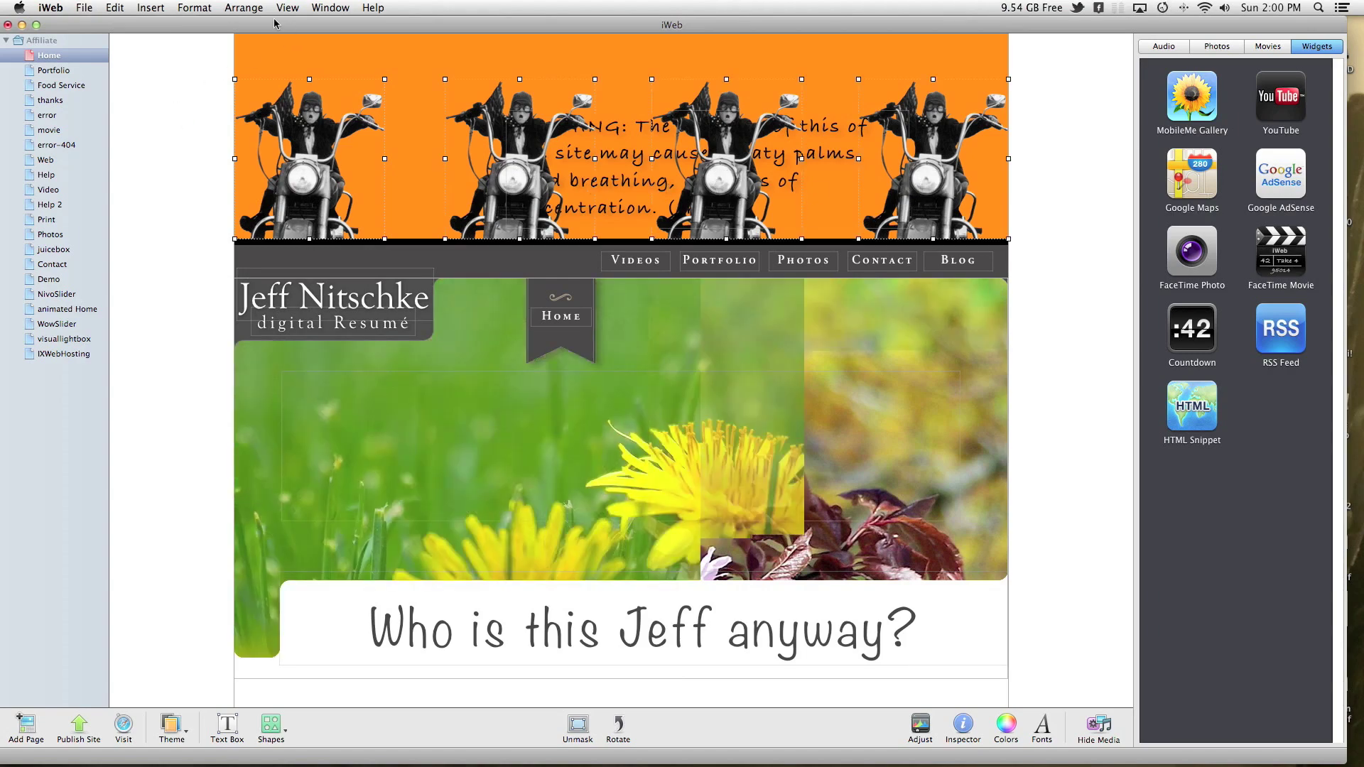
{"action": "left_click", "coordinate": [244, 8]}
{"action": "mouse_move", "coordinate": [279, 103]}
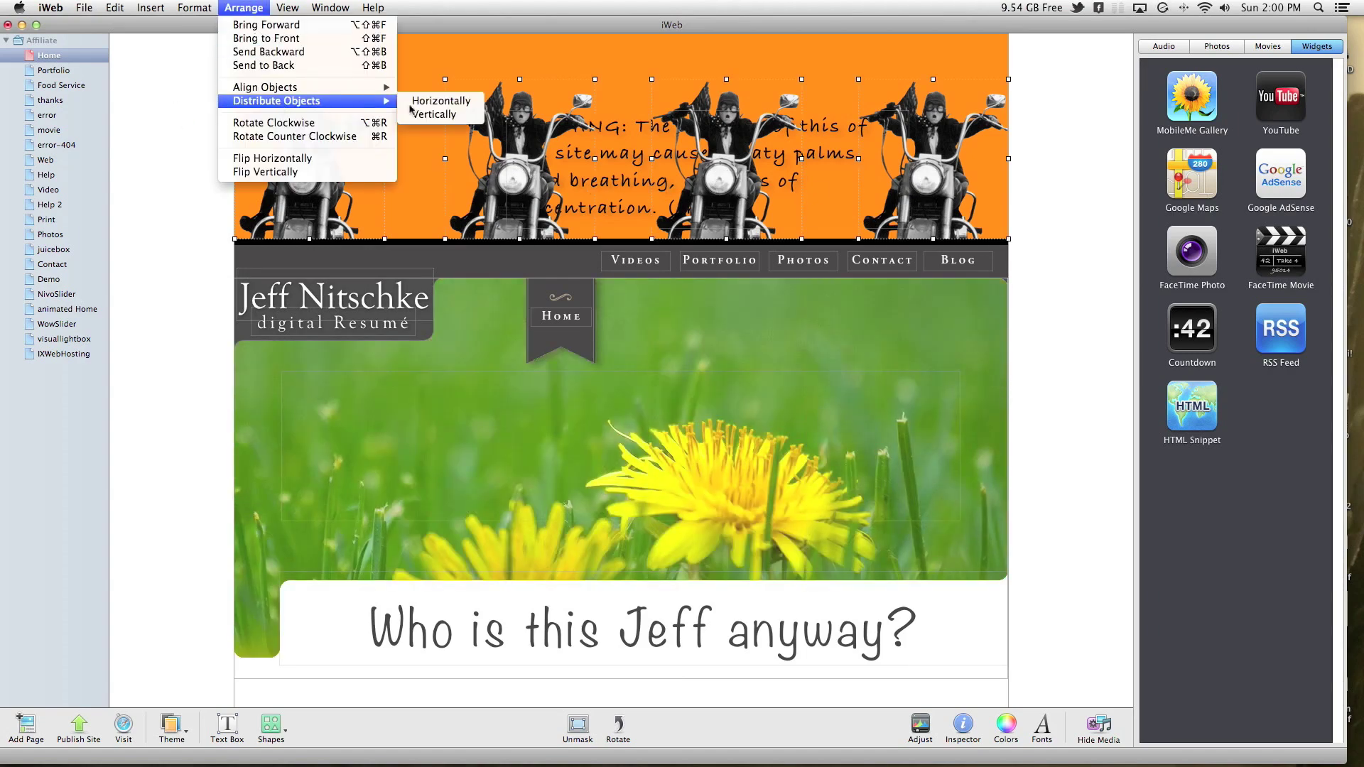
{"action": "left_click", "coordinate": [472, 105]}
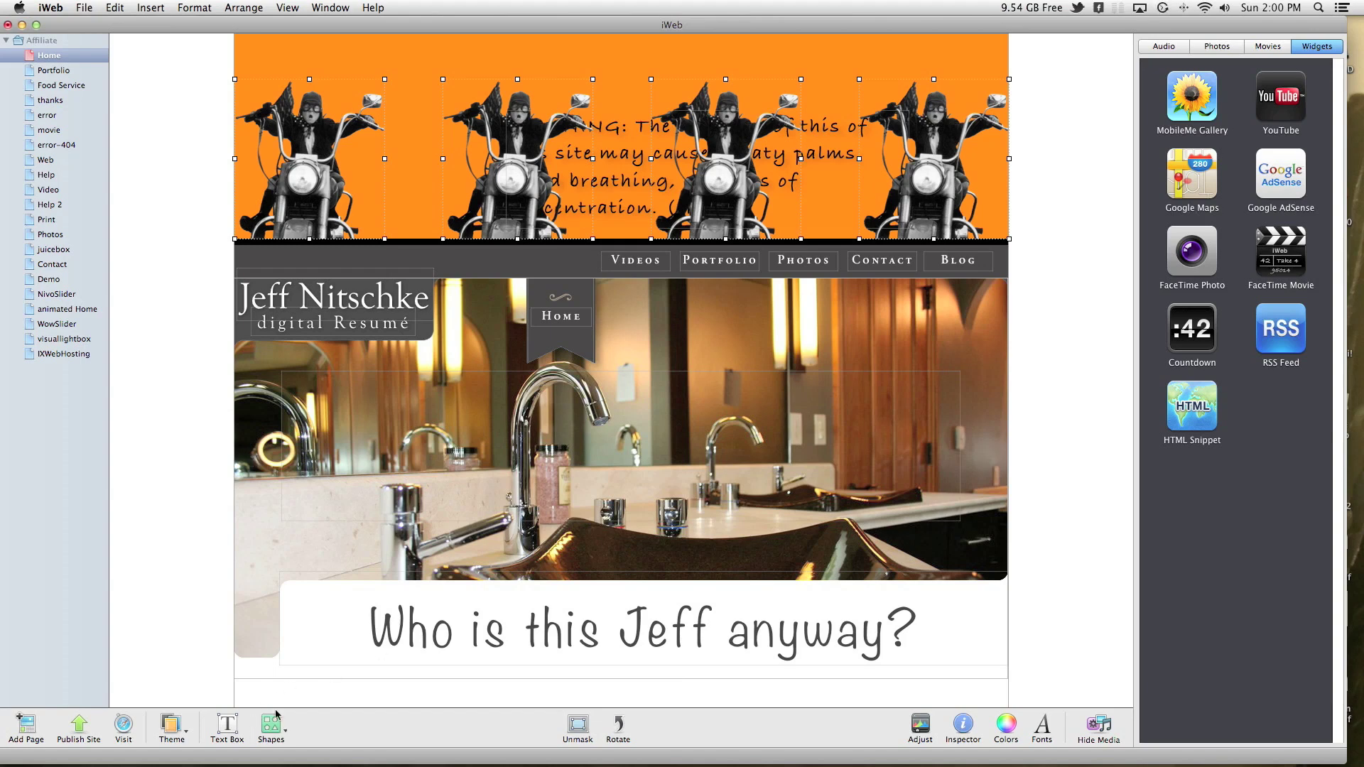
- Delete the three right-hand motorcycle copies, leaving one beside the warning text
{"action": "mouse_move", "coordinate": [757, 490]}
{"action": "left_click", "coordinate": [1097, 203]}
{"action": "left_click", "coordinate": [931, 171]}
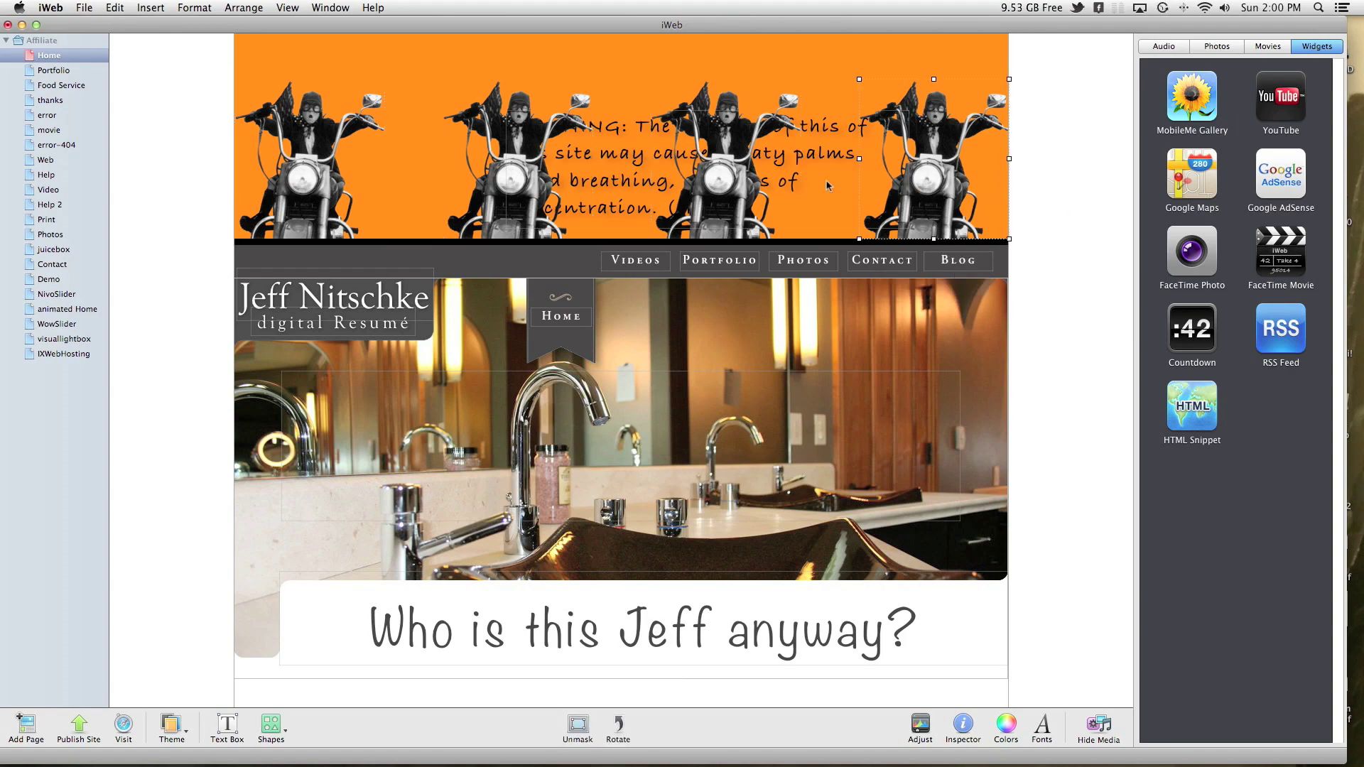
{"action": "key", "text": "Delete"}
{"action": "left_click", "coordinate": [732, 180]}
{"action": "key", "text": "Delete"}
{"action": "left_click", "coordinate": [522, 172]}
{"action": "key", "text": "Delete"}
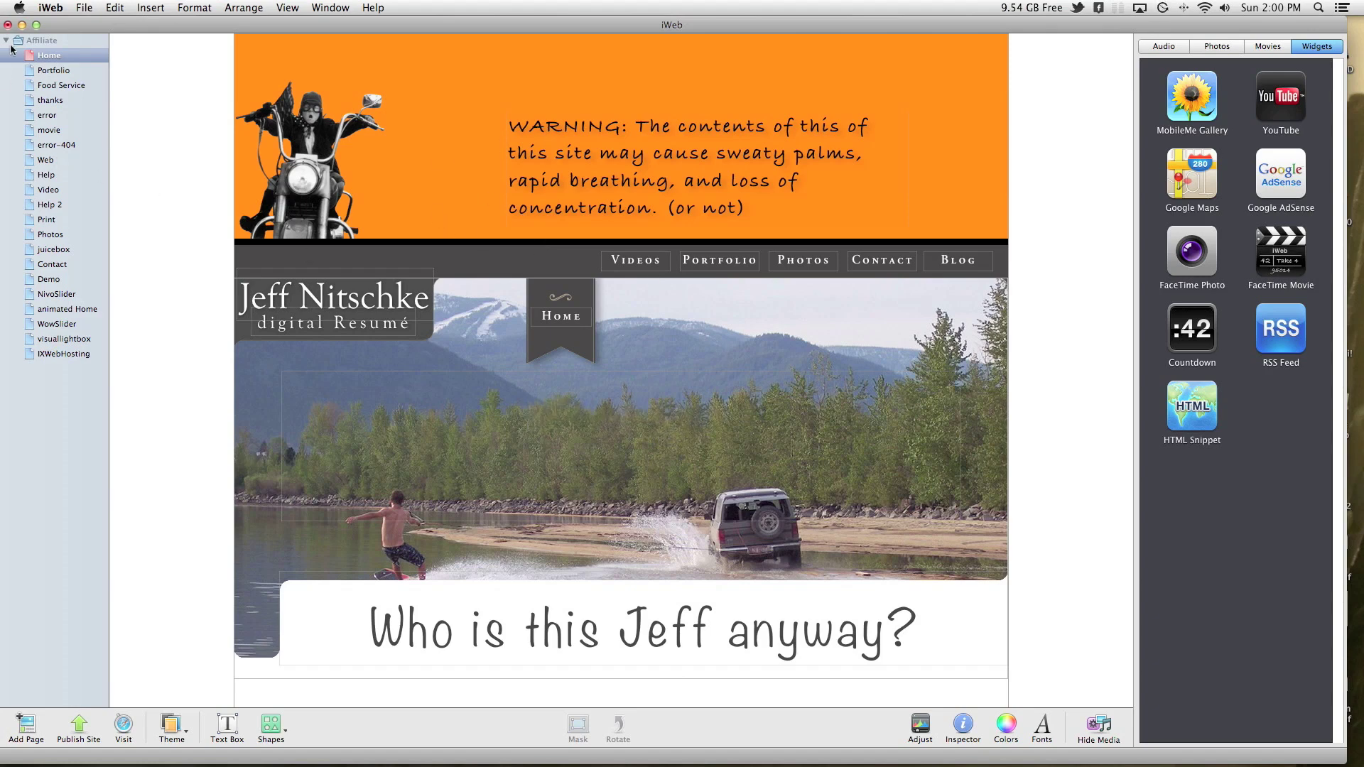
- Duplicate the Home page from its sidebar context menu to create Home 2
{"action": "left_click", "coordinate": [47, 59]}
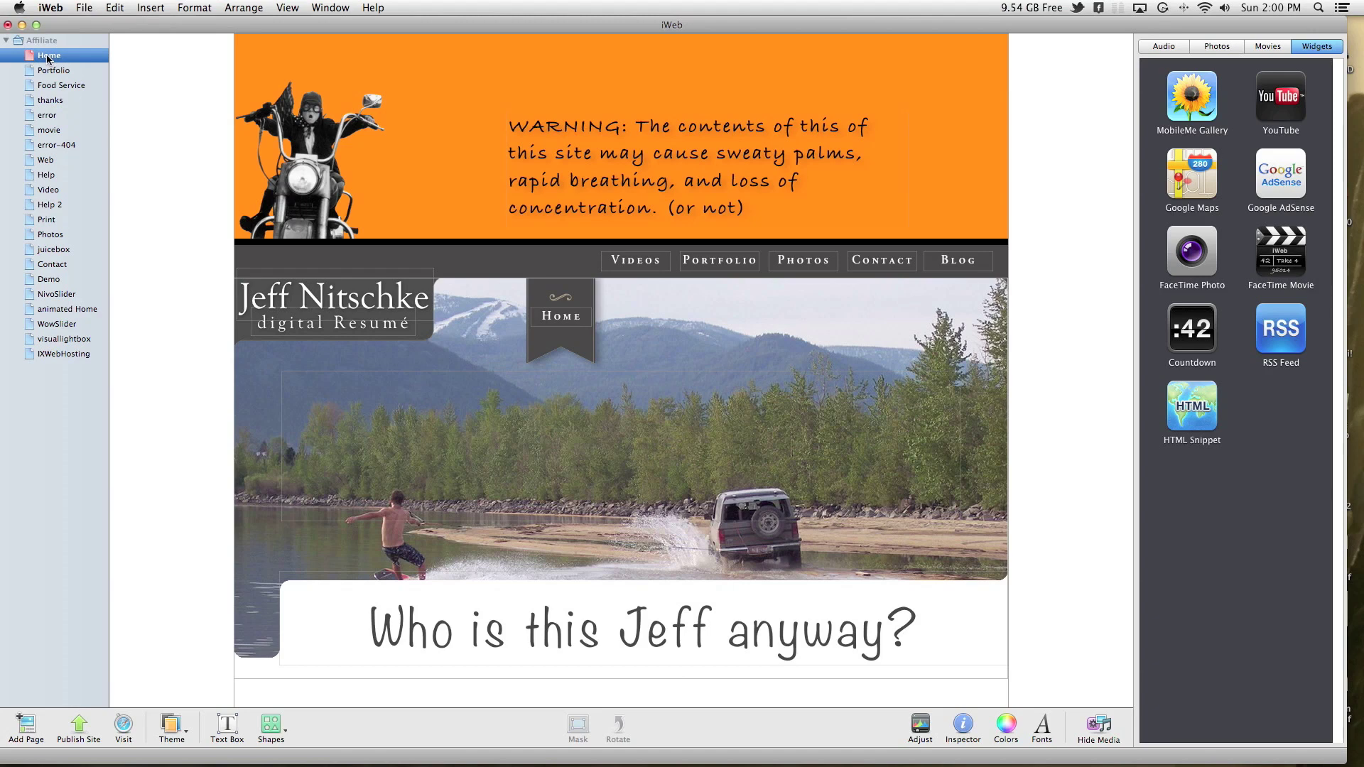
{"action": "right_click", "coordinate": [47, 59]}
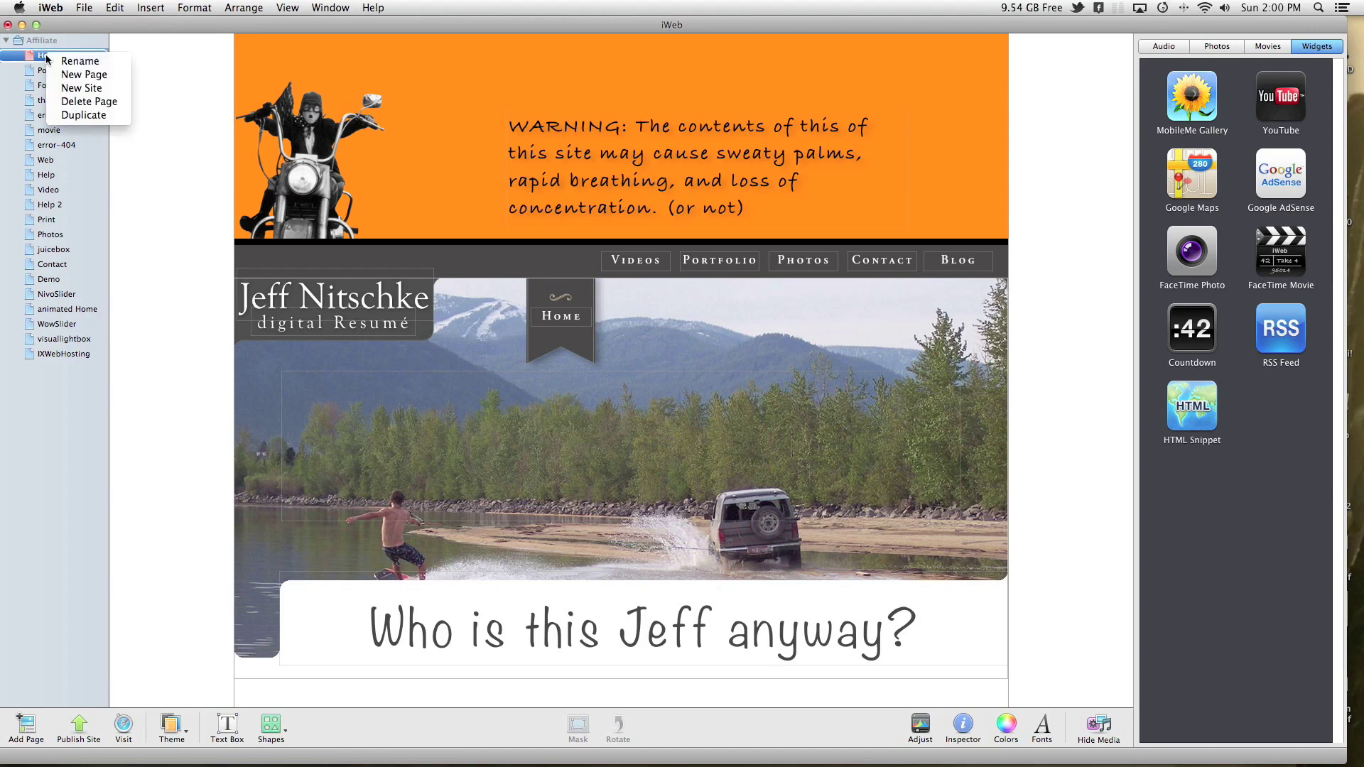
{"action": "left_click", "coordinate": [94, 120]}
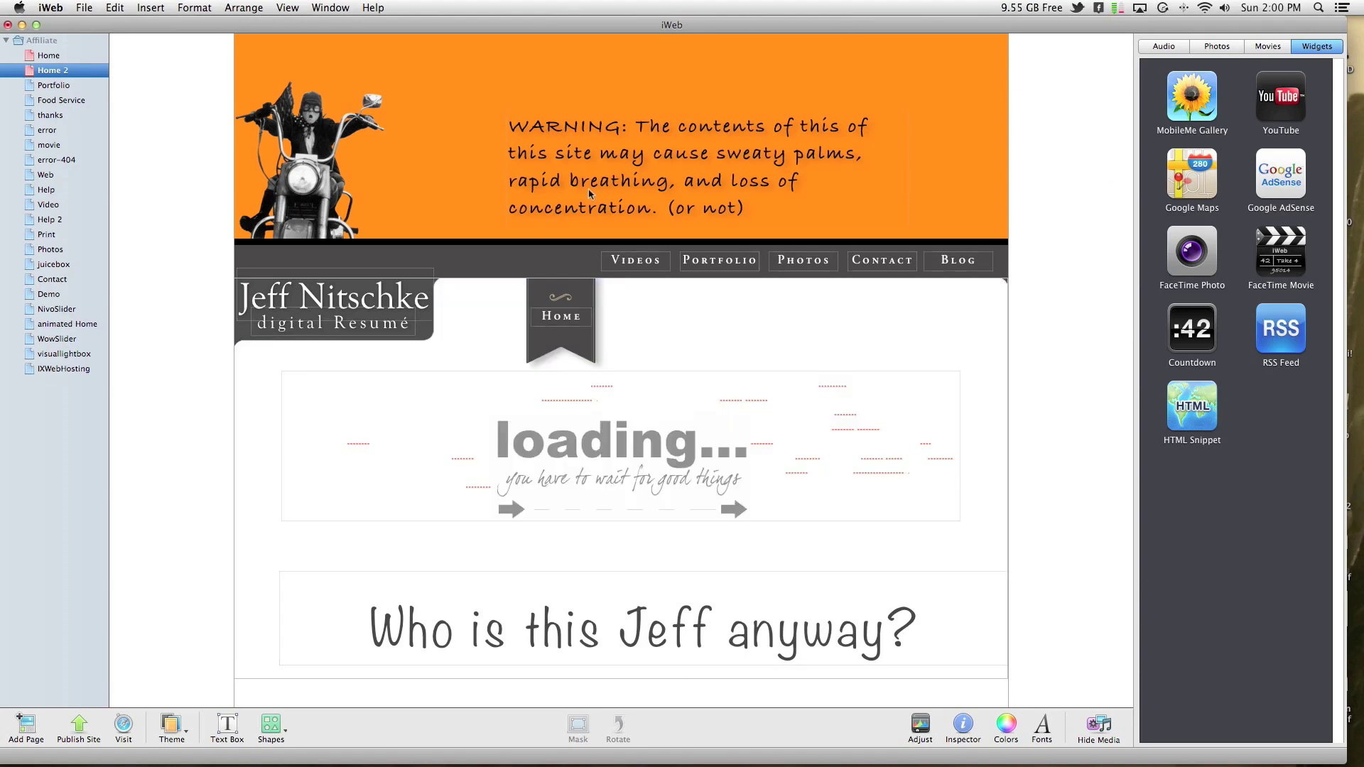
- Replace the Home 2 header warning text with 'fjkvndafkjva'
{"action": "triple_click", "coordinate": [614, 179]}
{"action": "type", "text": "fjkvndafkjvad"}
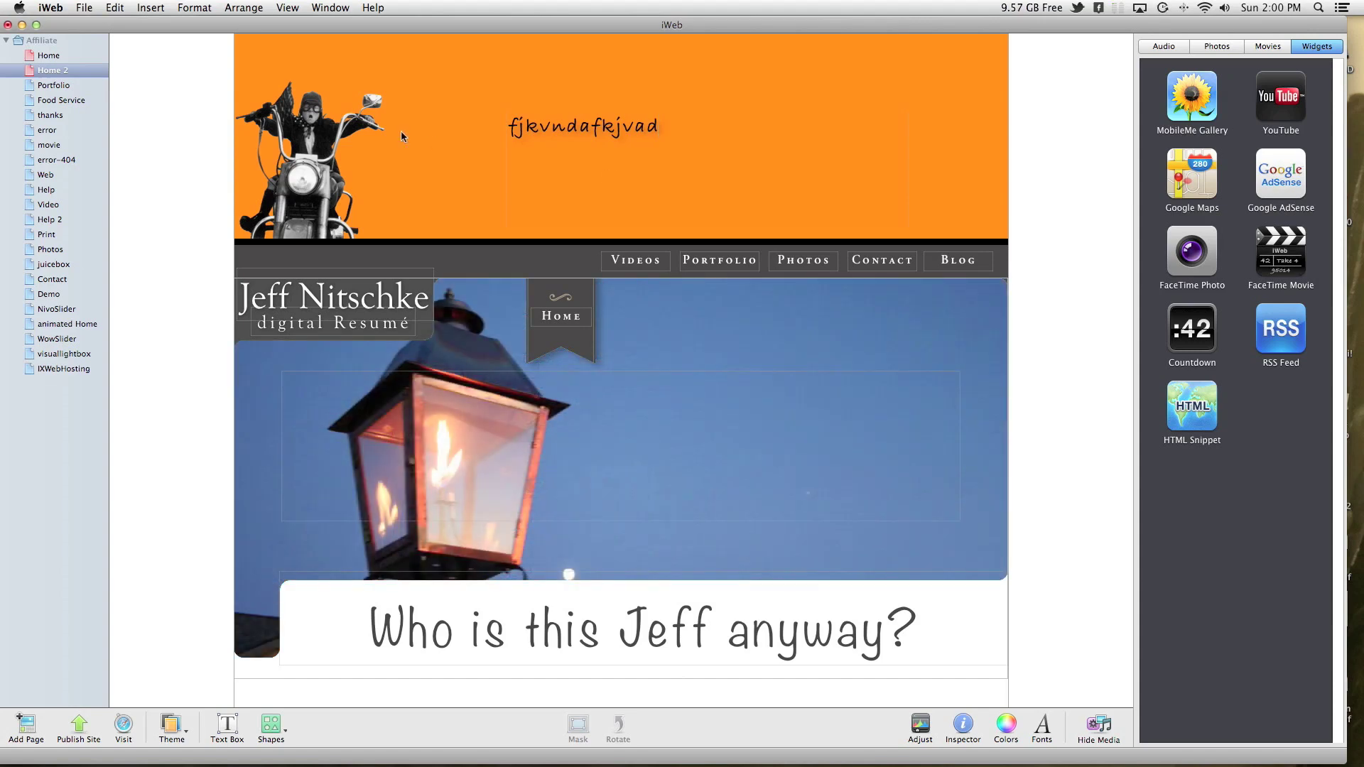
{"action": "key", "text": "BackSpace"}
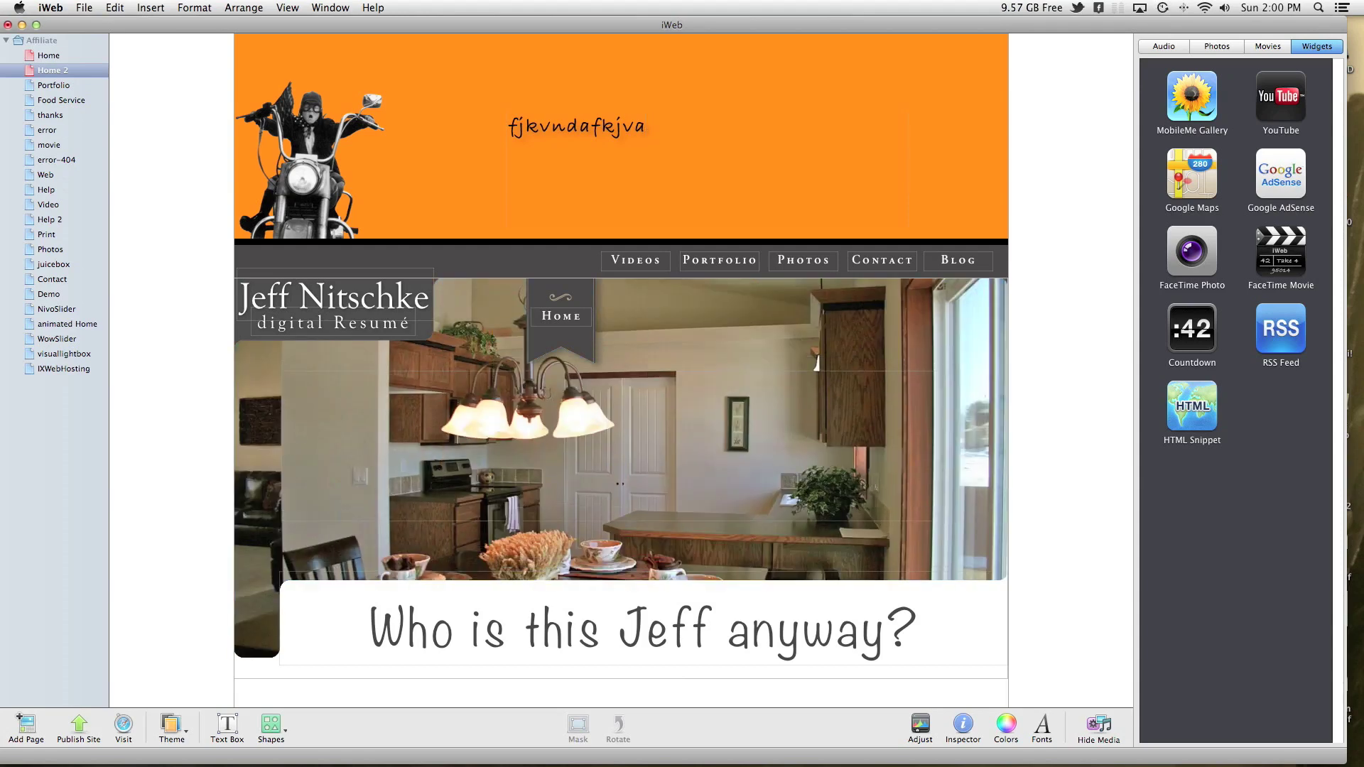
{"action": "mouse_move", "coordinate": [650, 404]}
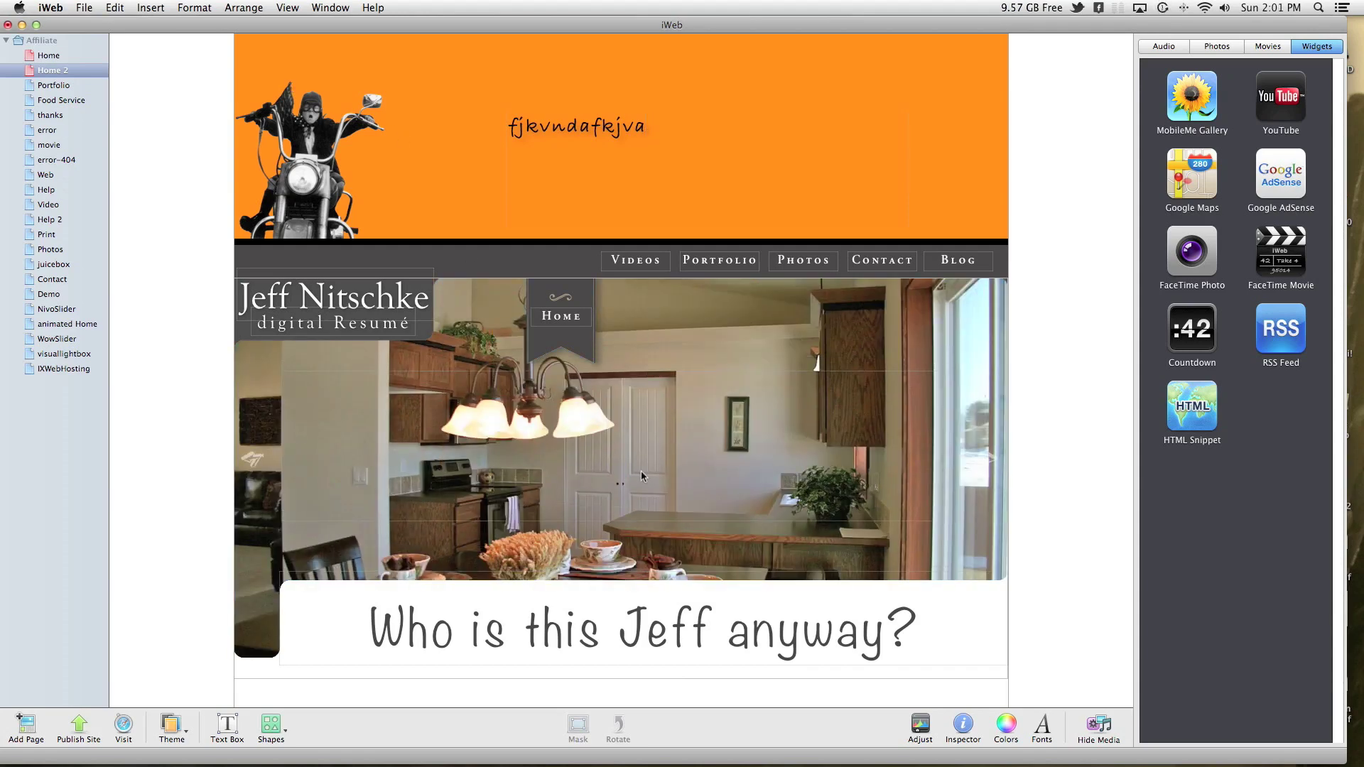